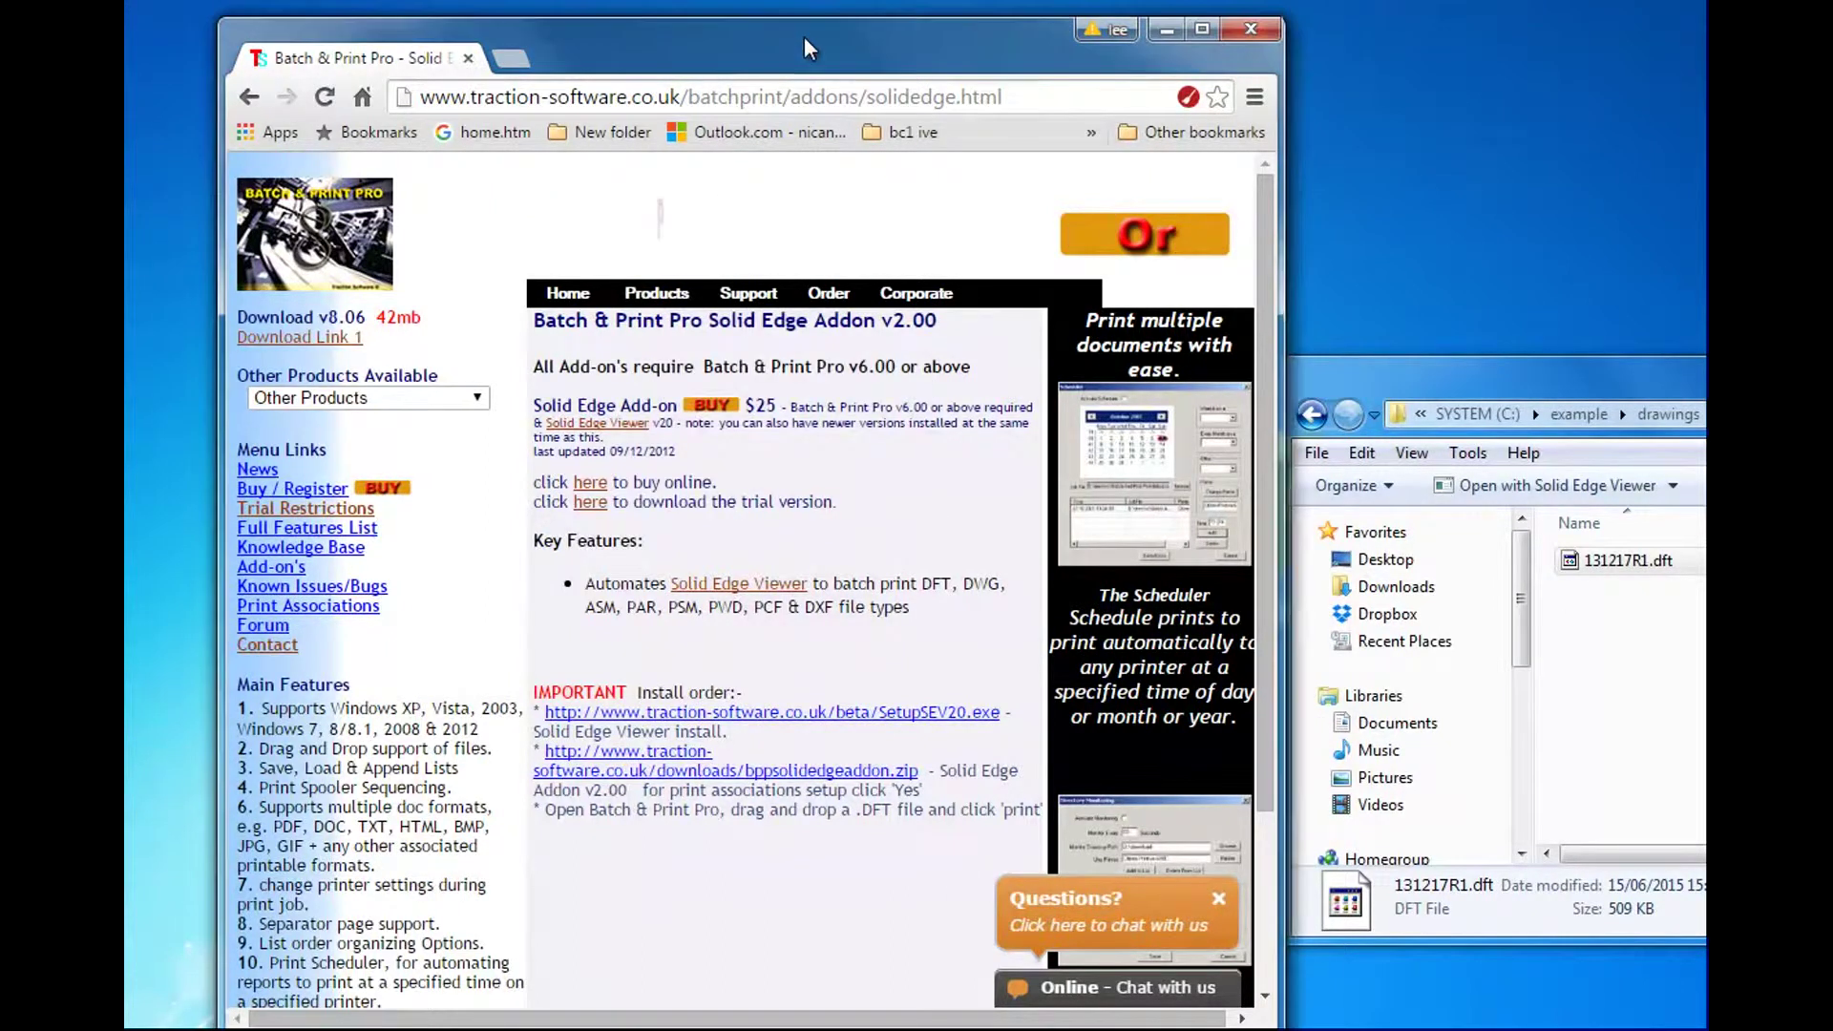
Download SetupSEV20.exe and bppsolidedgeaddon.zip in Chrome, then run SetupSEV20.exe from the download shelf.
left_click_drag(805, 48, 805, 62)
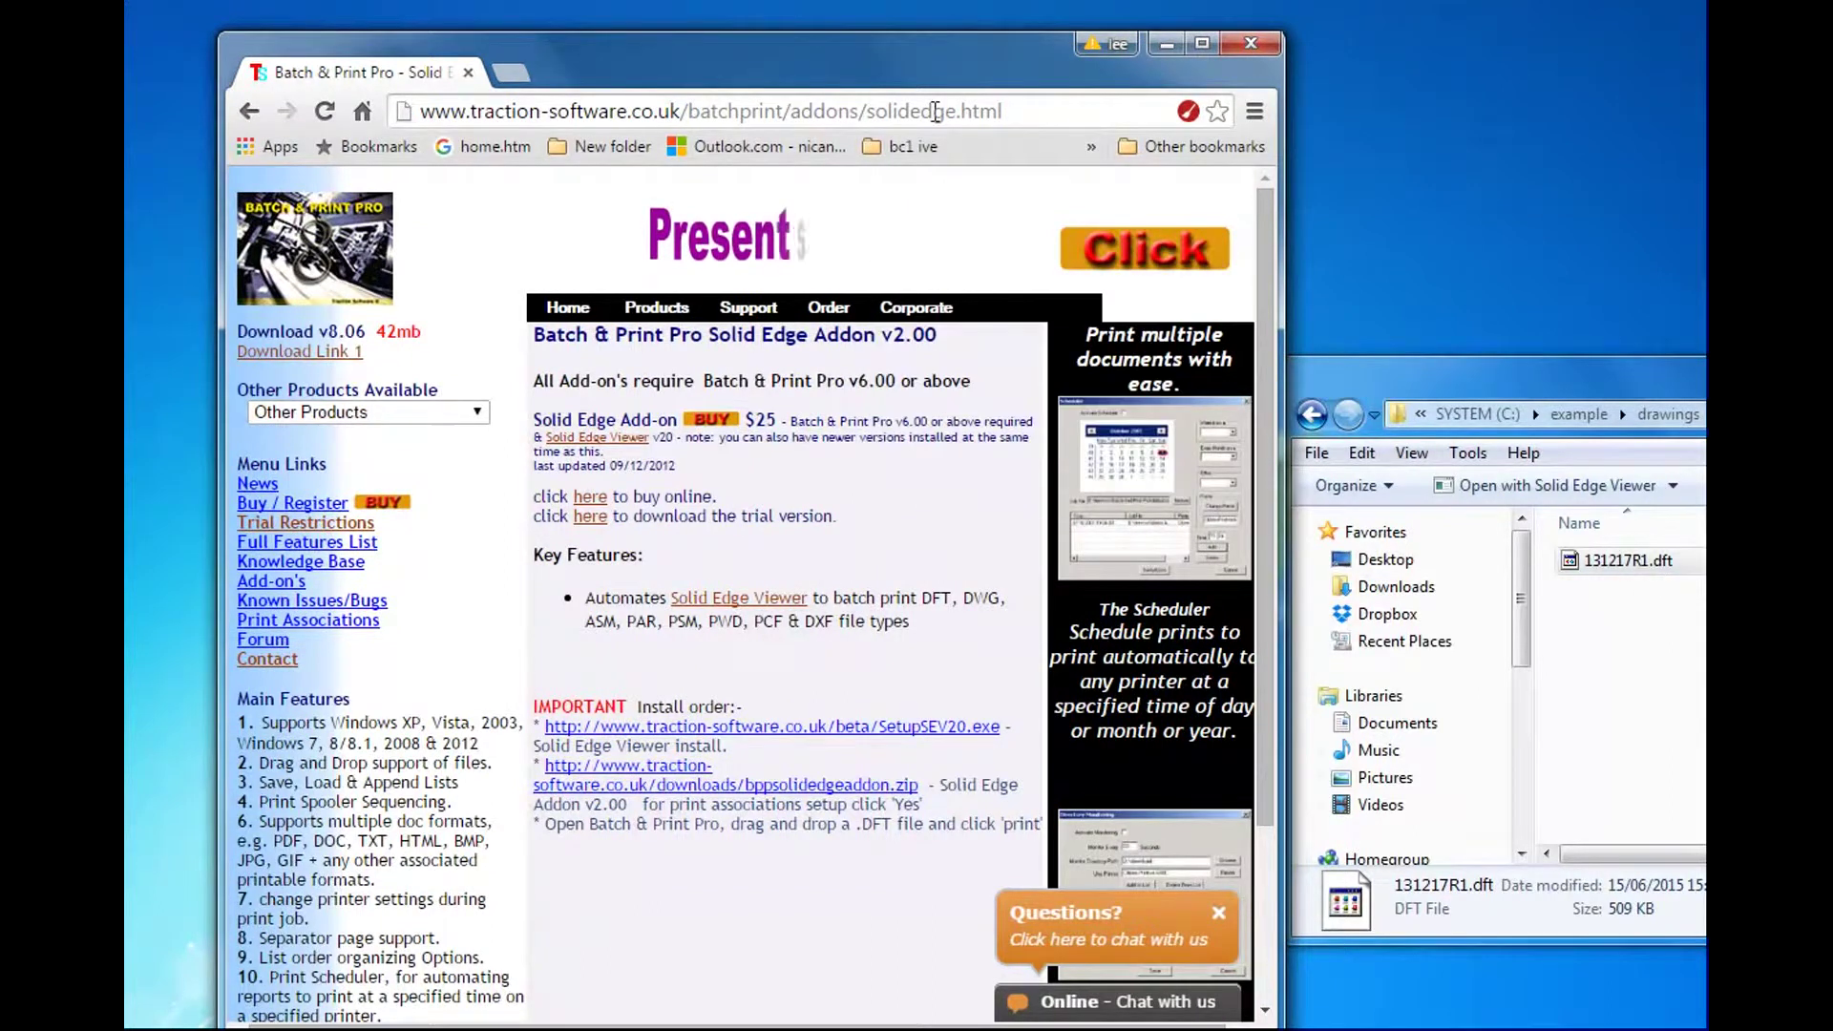
left_click(844, 112)
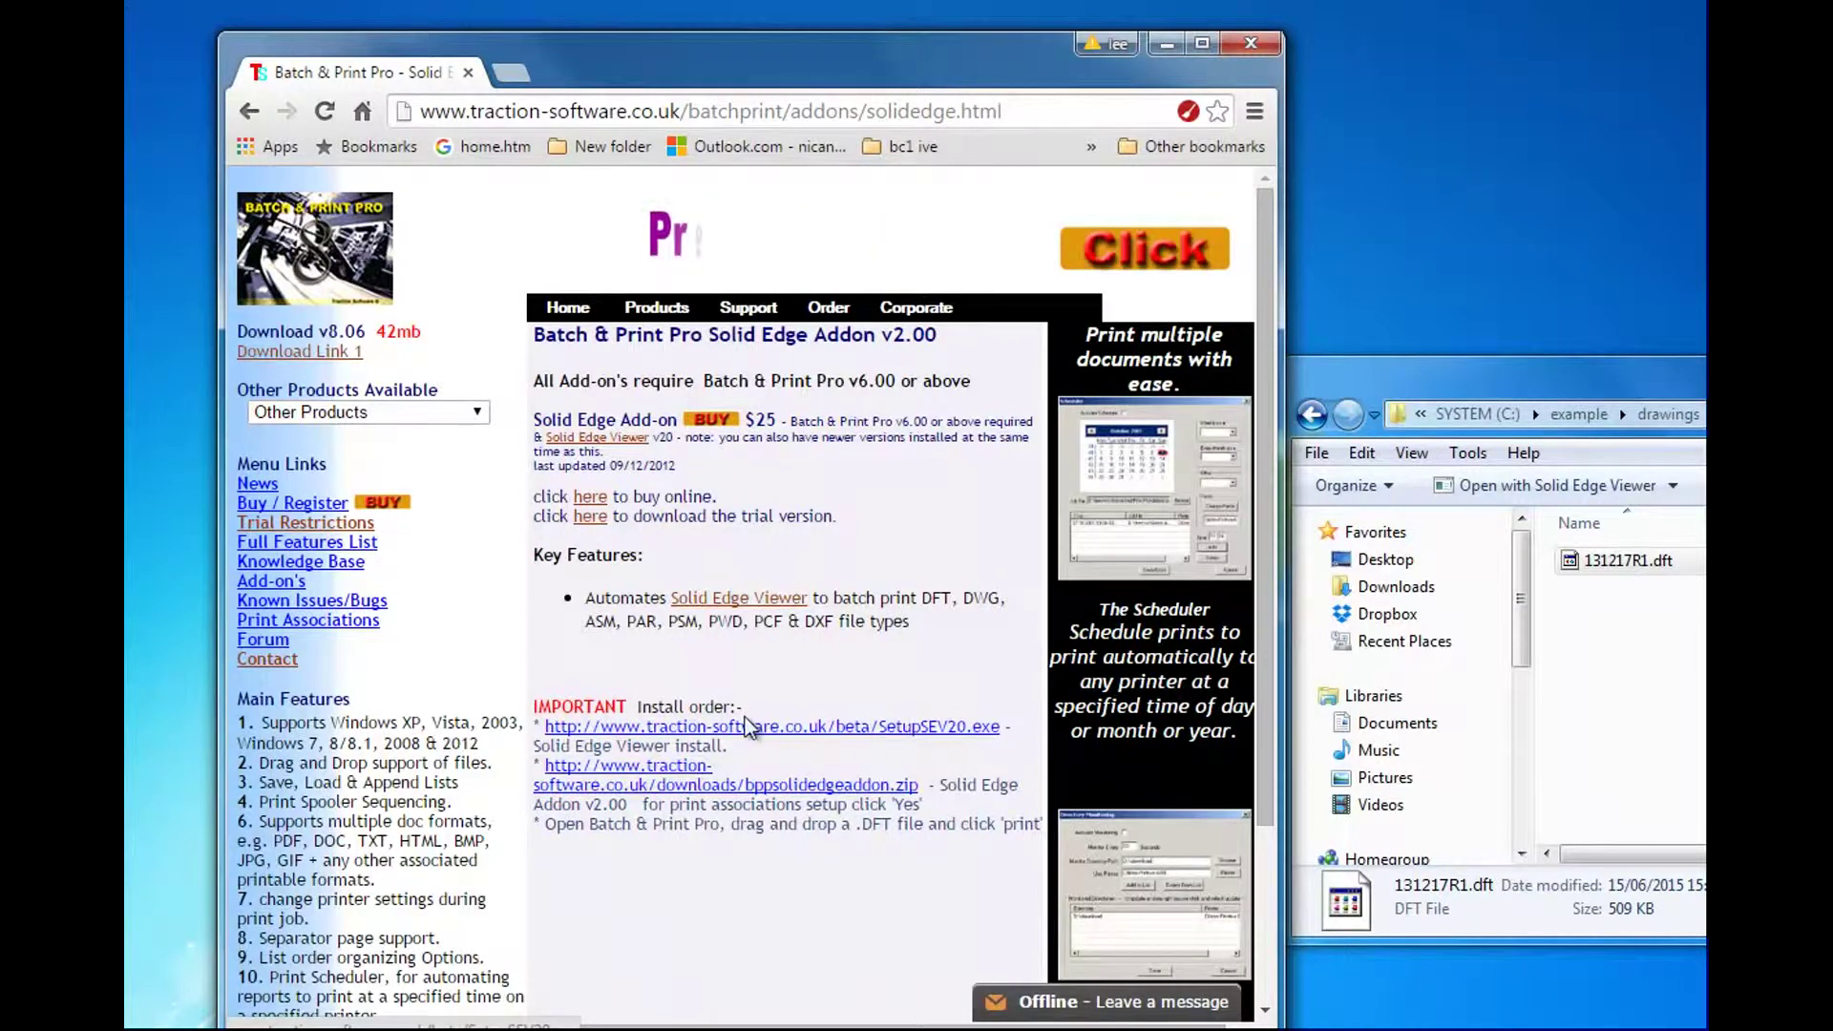
left_click(827, 731)
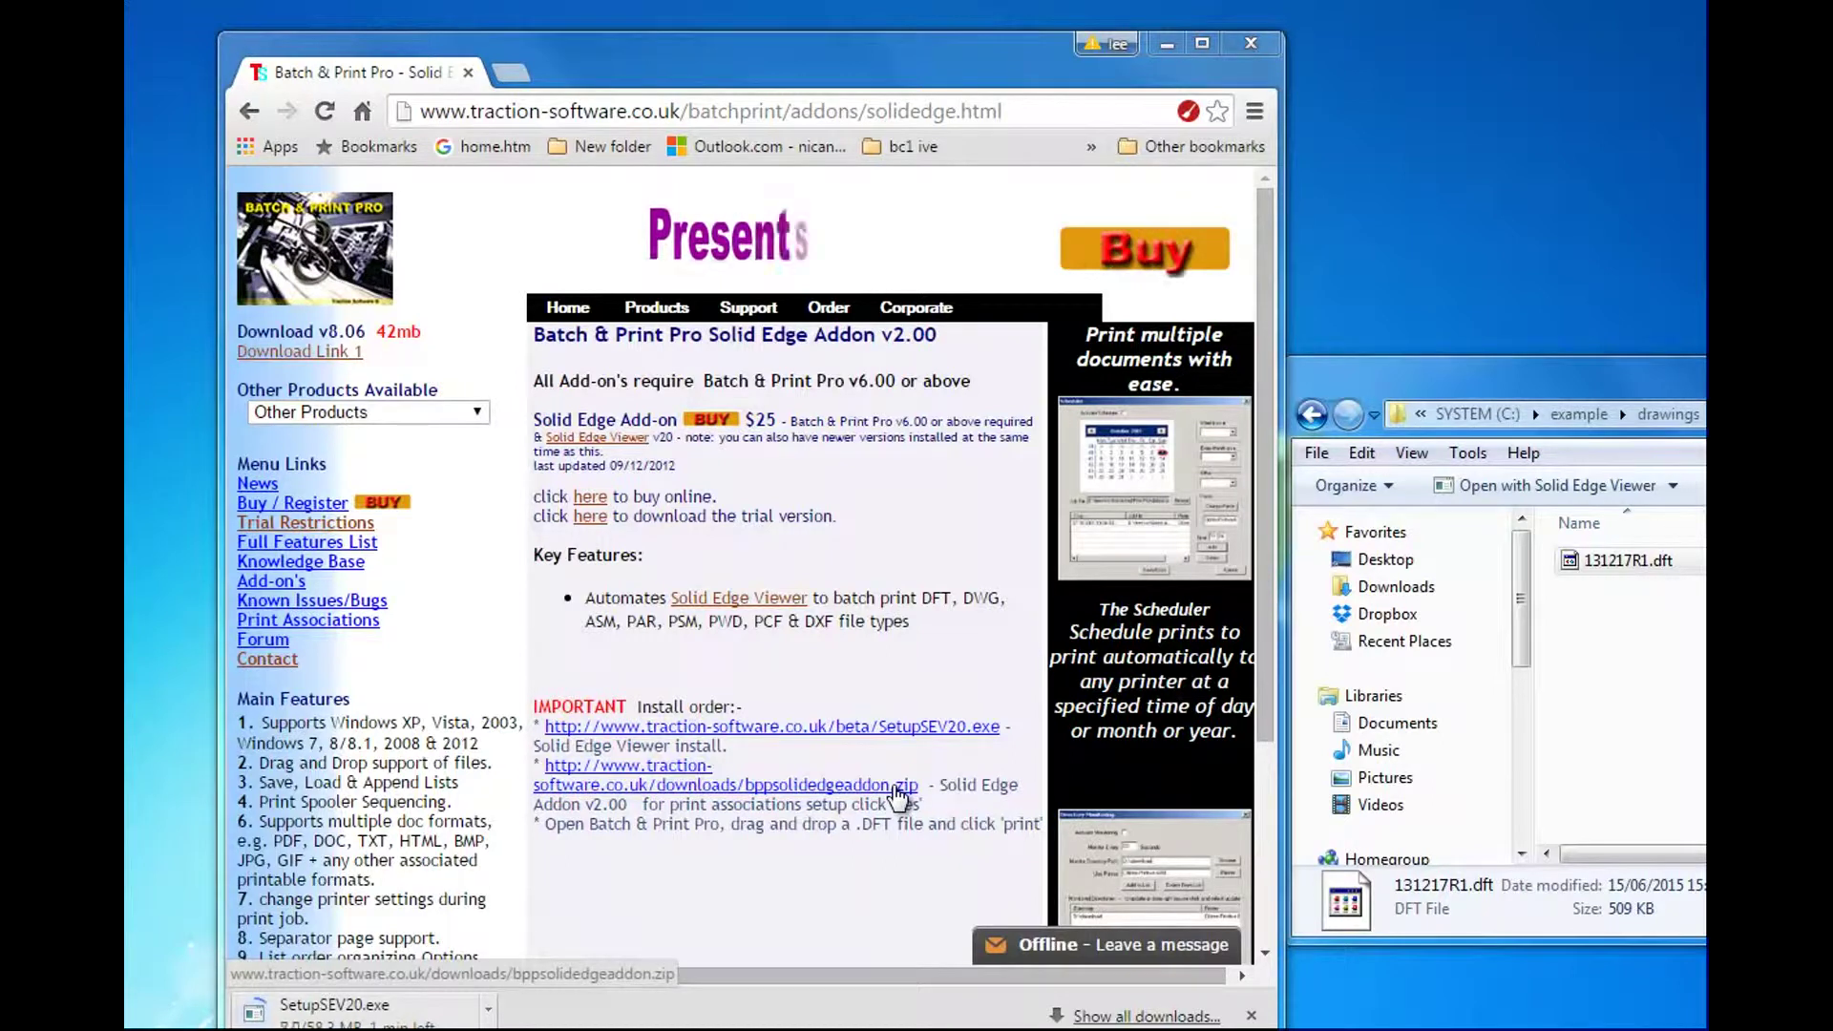
mouse_move(829, 309)
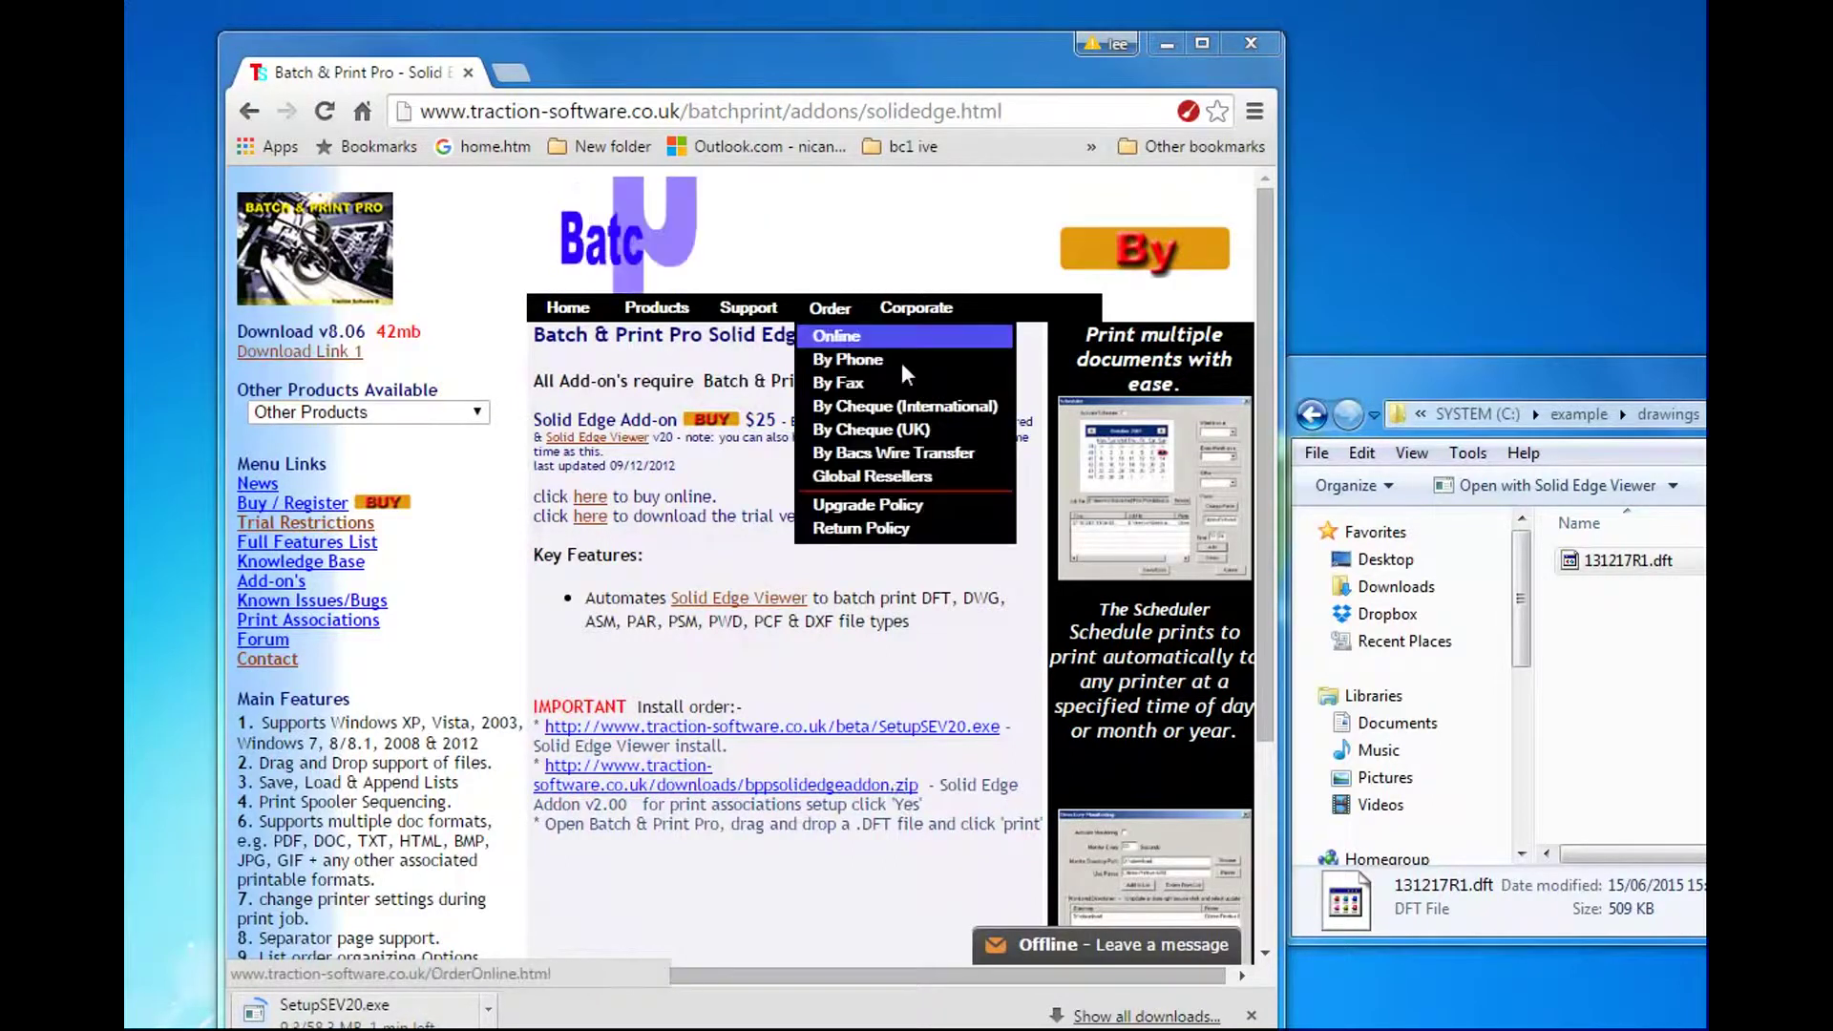
left_click(884, 785)
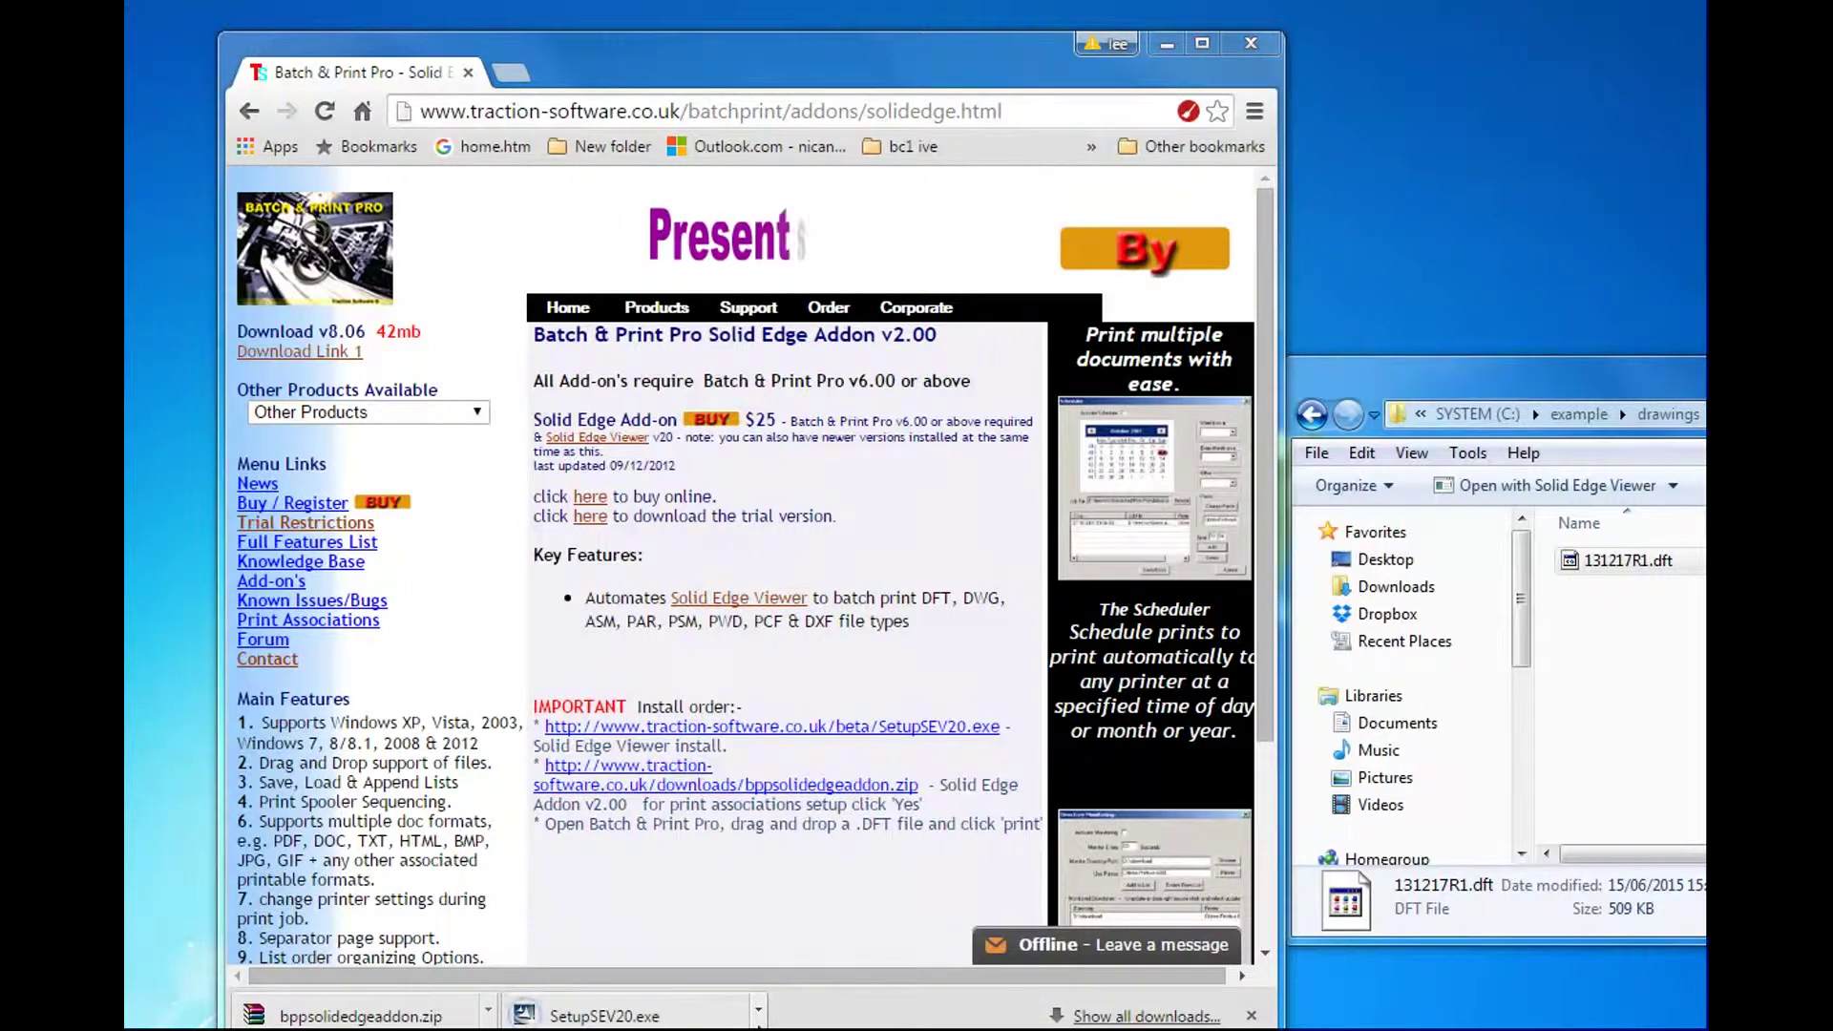
left_click(759, 1014)
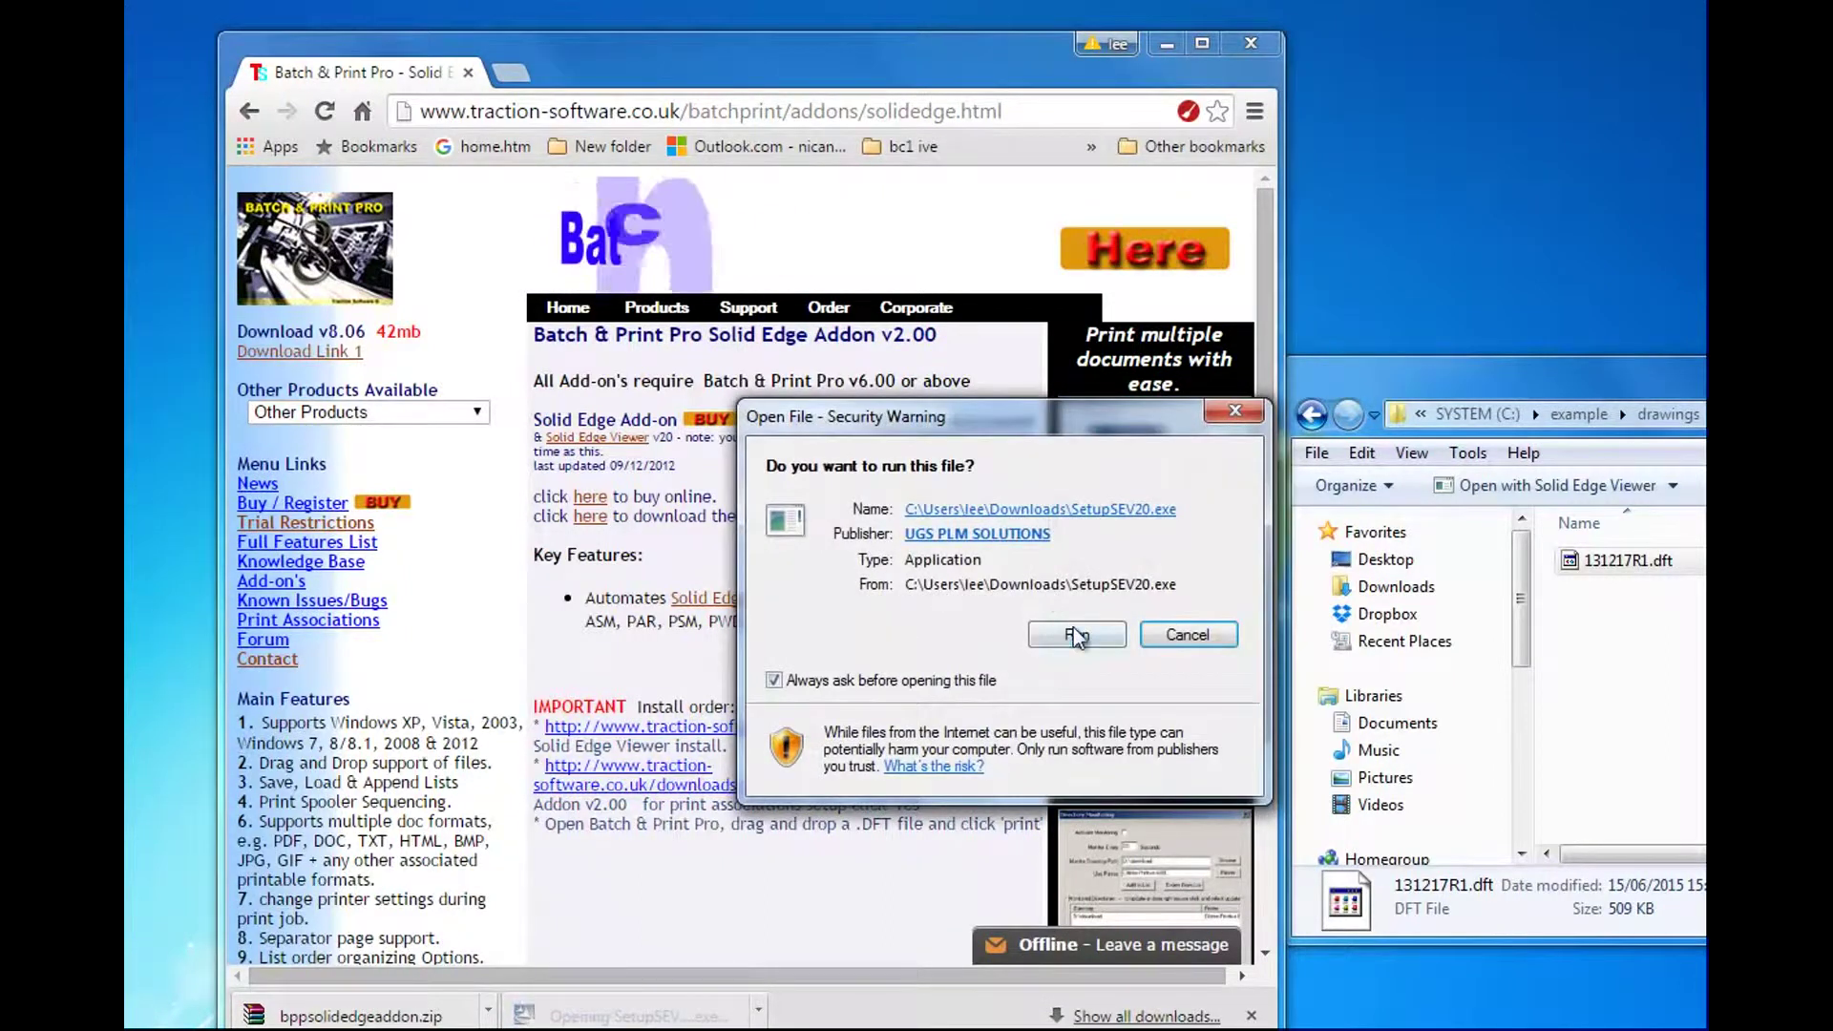
Run SetupSEV20.exe and install Solid Edge Viewer V20 with the Modify option and default folders.
left_click(1074, 635)
left_click(1150, 849)
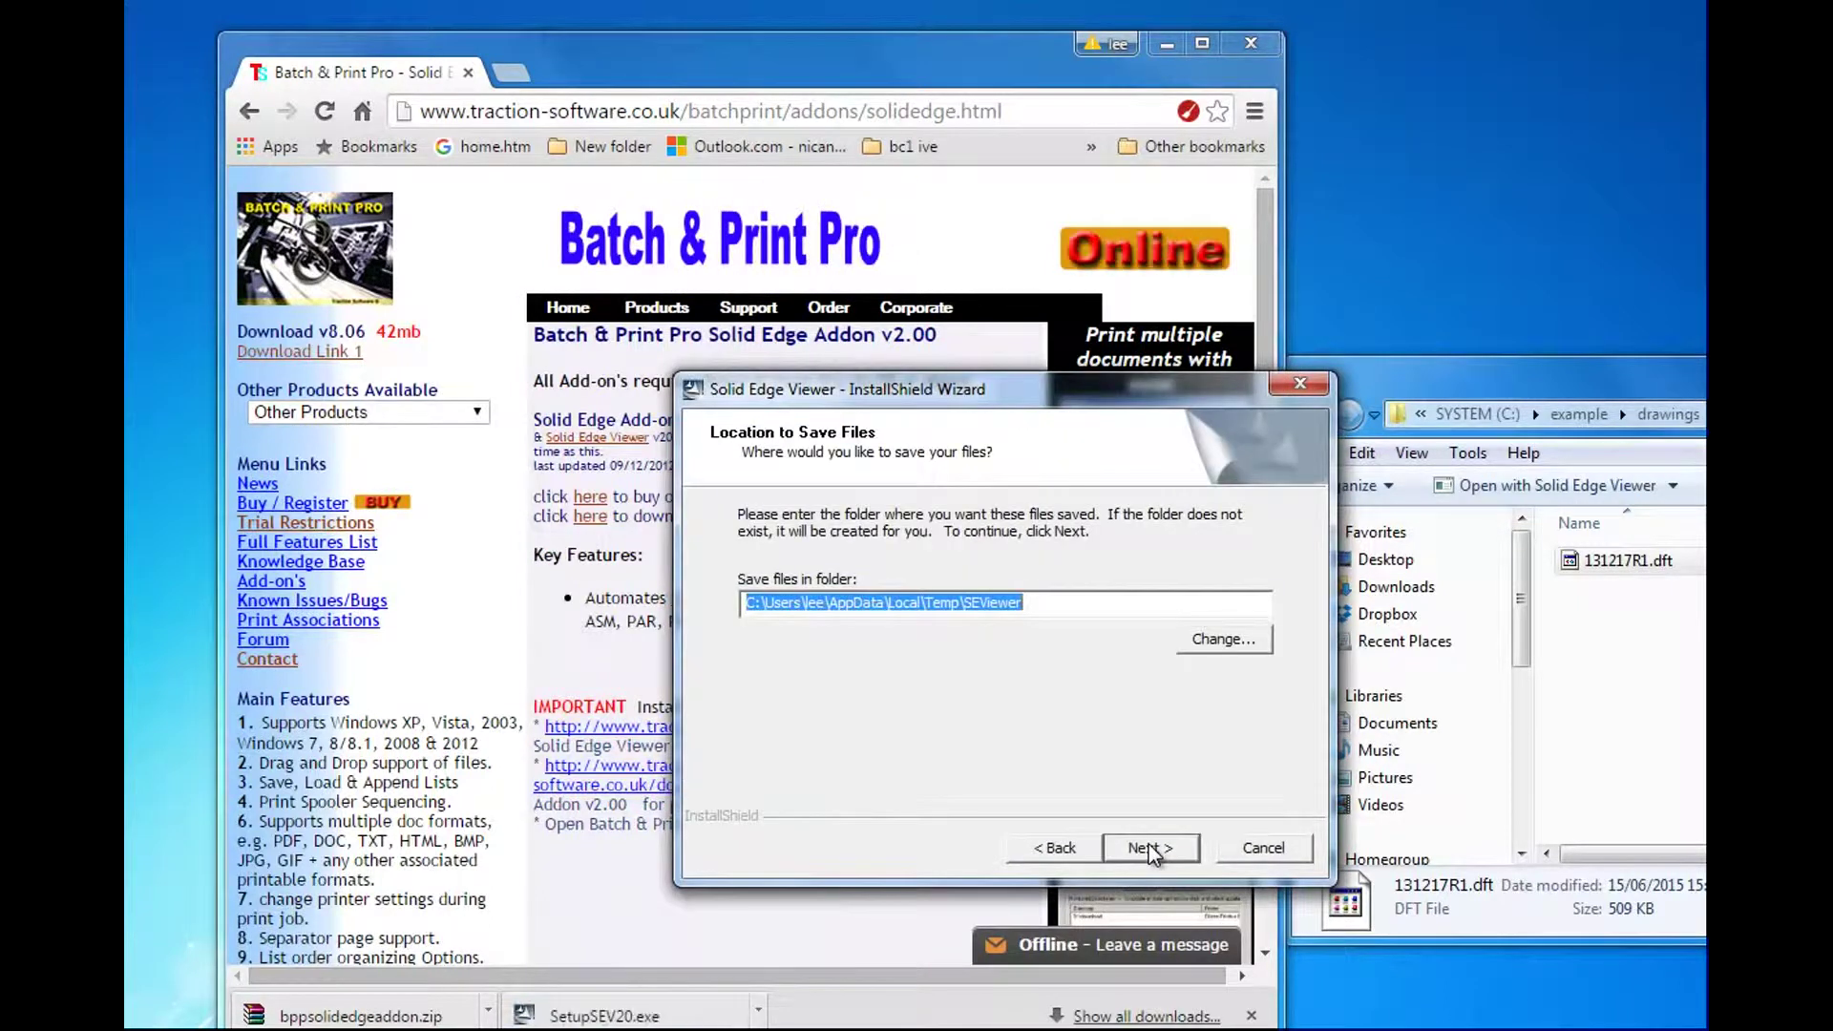
left_click(1150, 849)
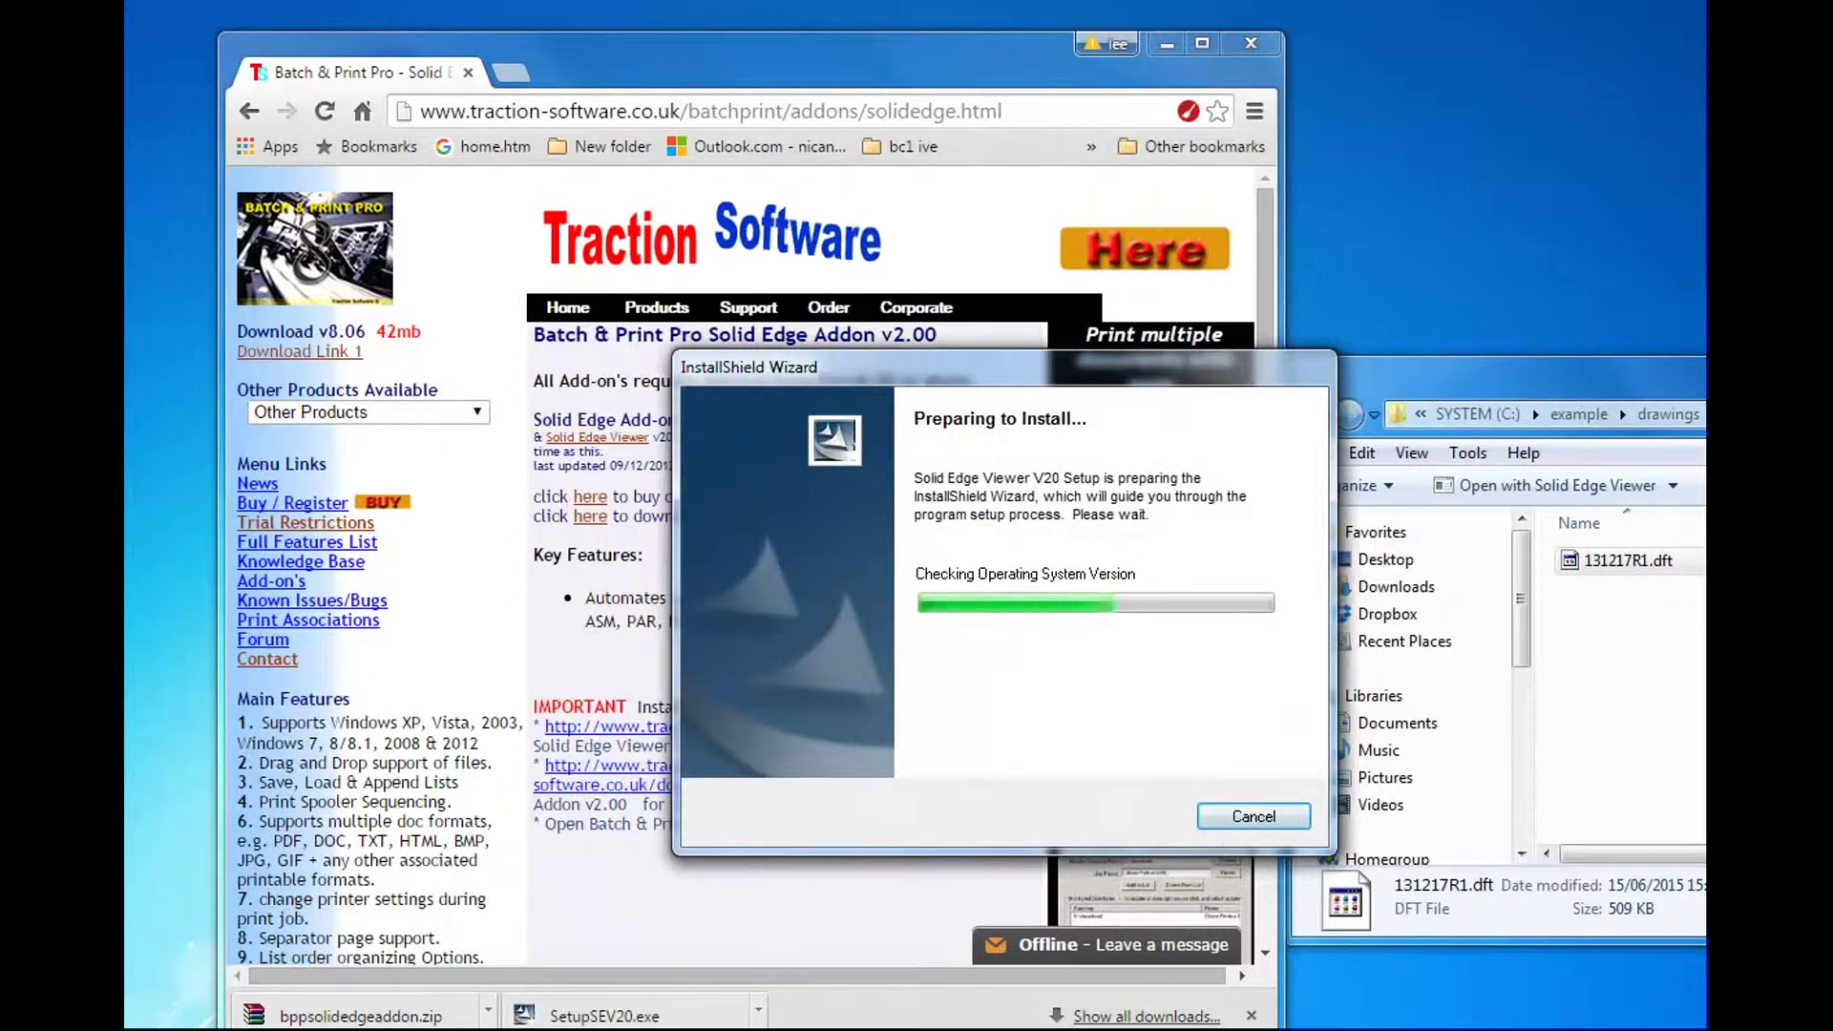
left_click(1136, 820)
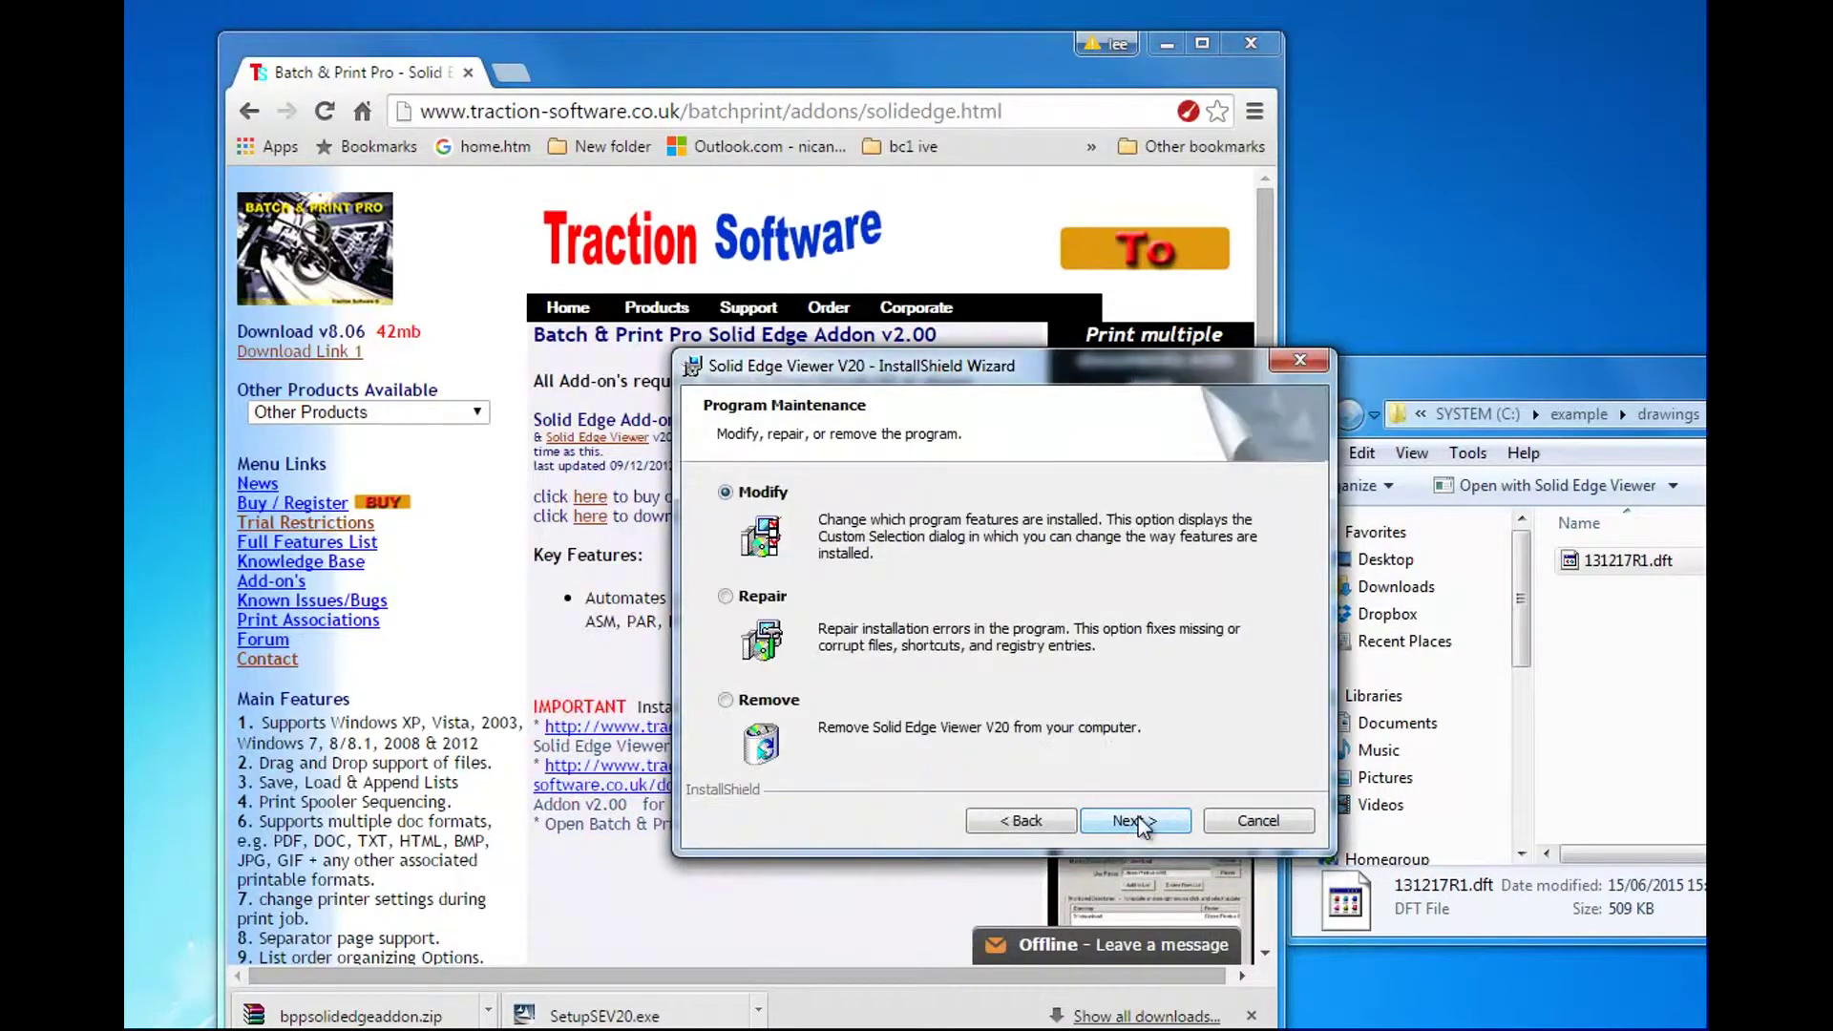
left_click(1136, 820)
left_click(1136, 820)
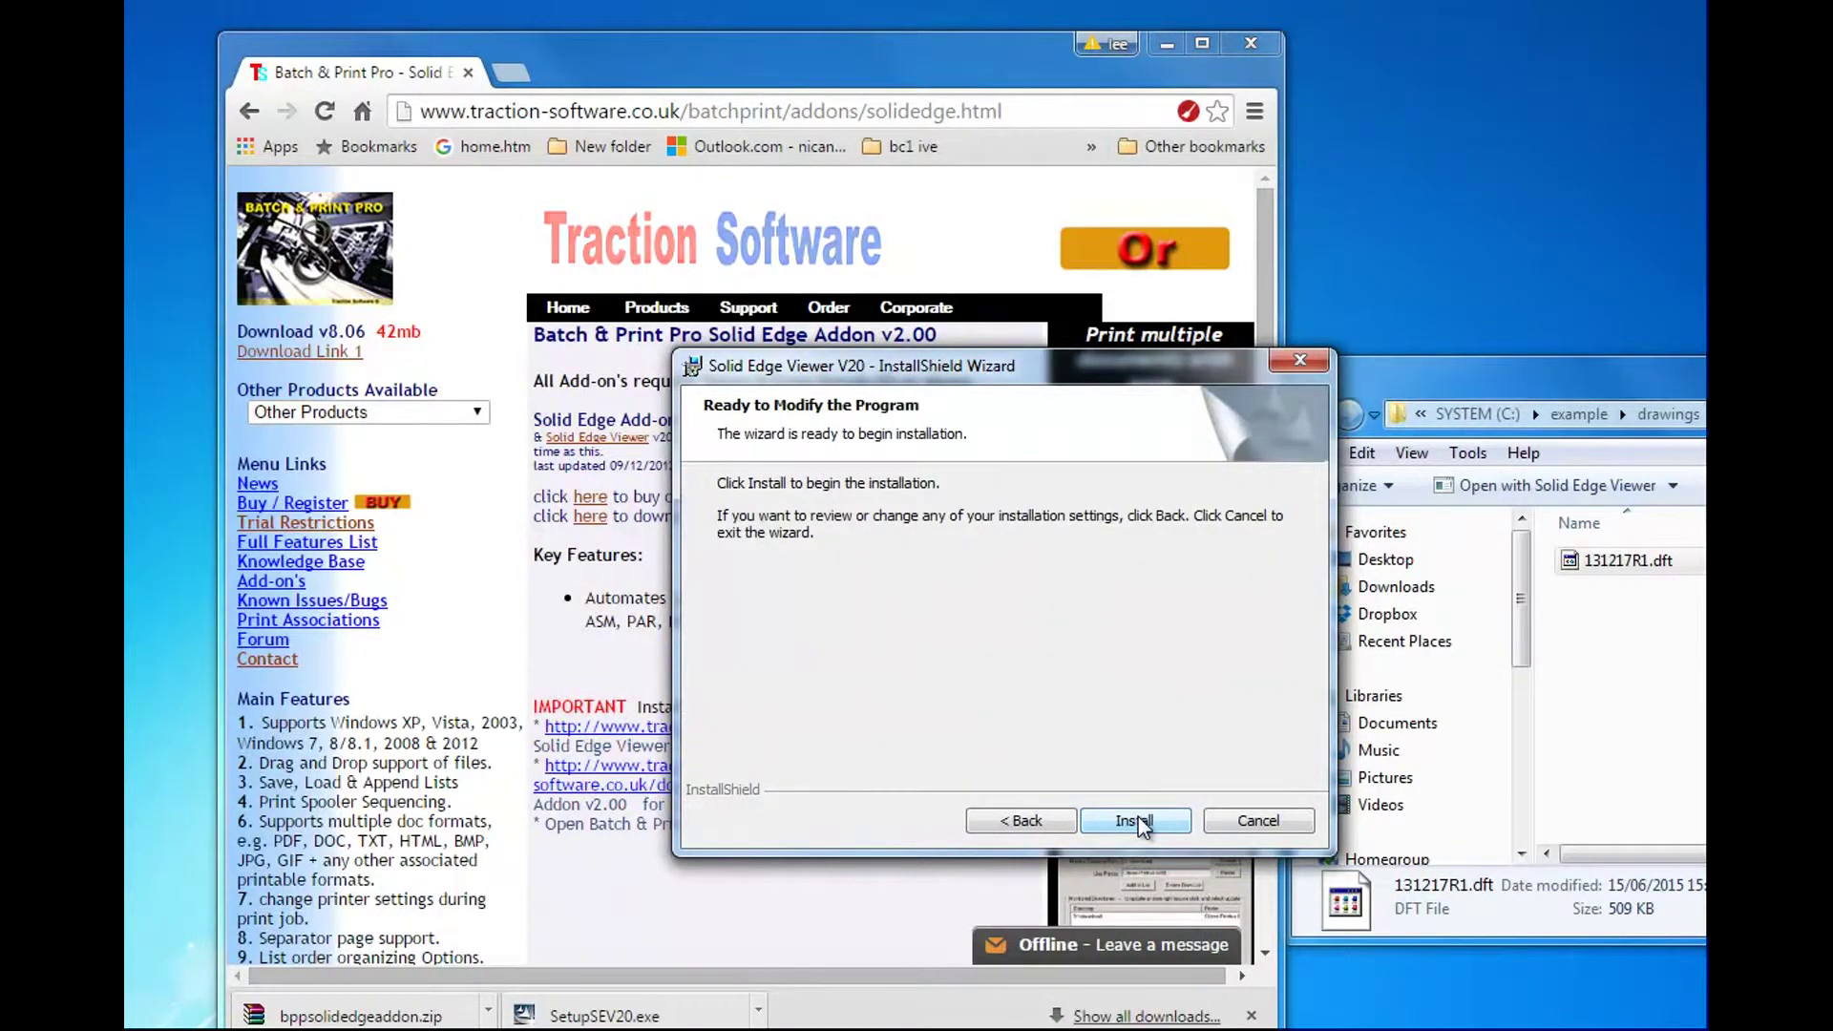
left_click(1136, 820)
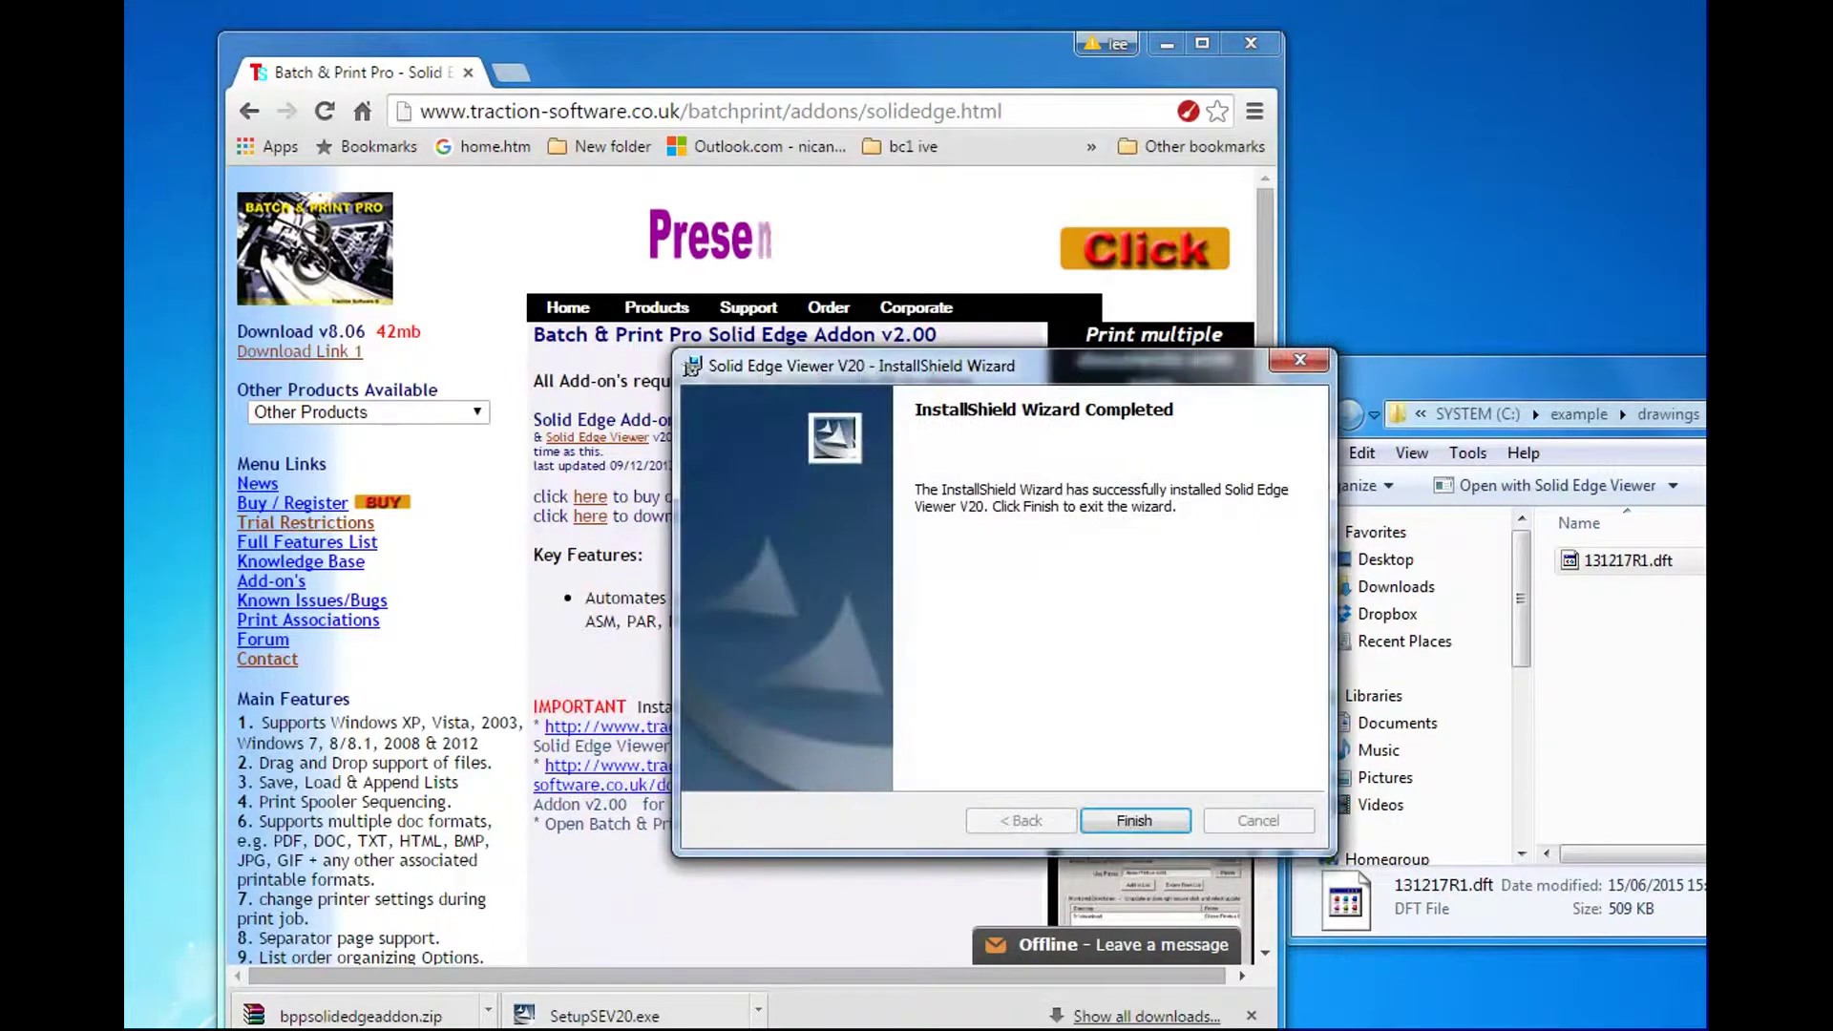
left_click(1148, 821)
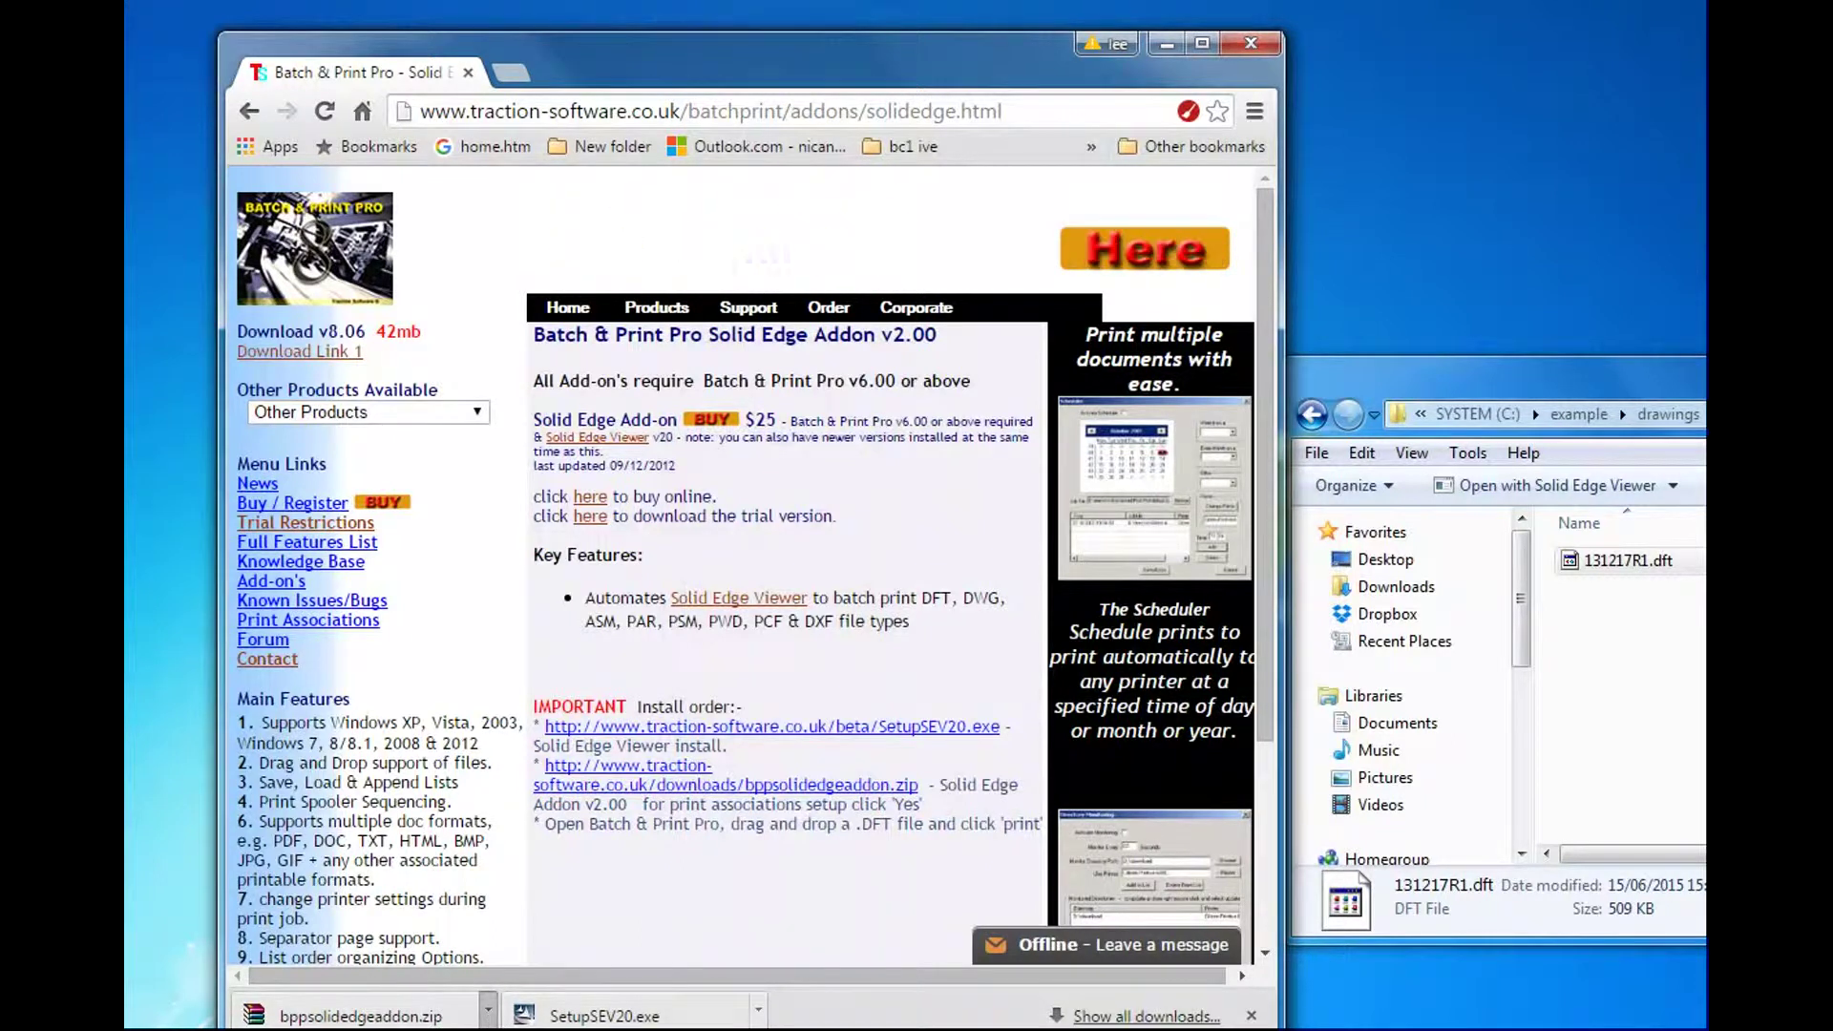
Run bppsolidedgeaddonInstall.exe from the zip with automatic print associations, then close WinRAR.
left_click(449, 1016)
left_click_drag(251, 91, 732, 229)
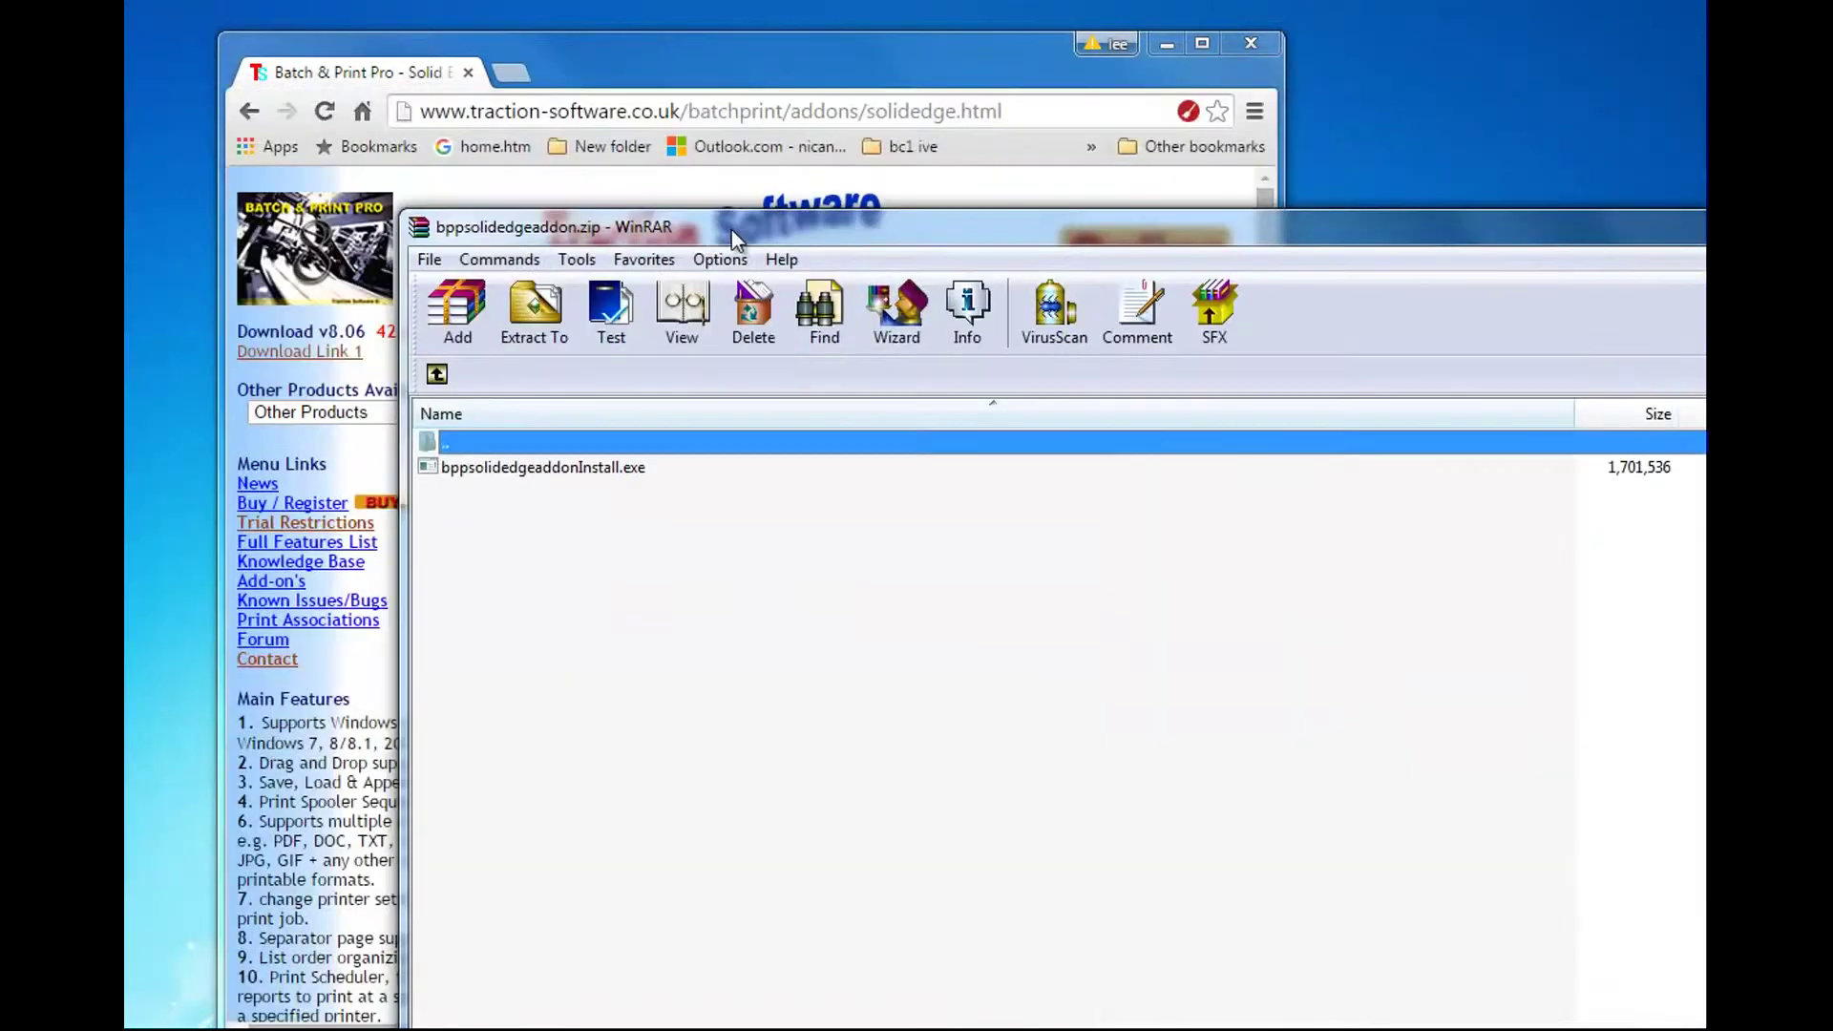
double_click(592, 468)
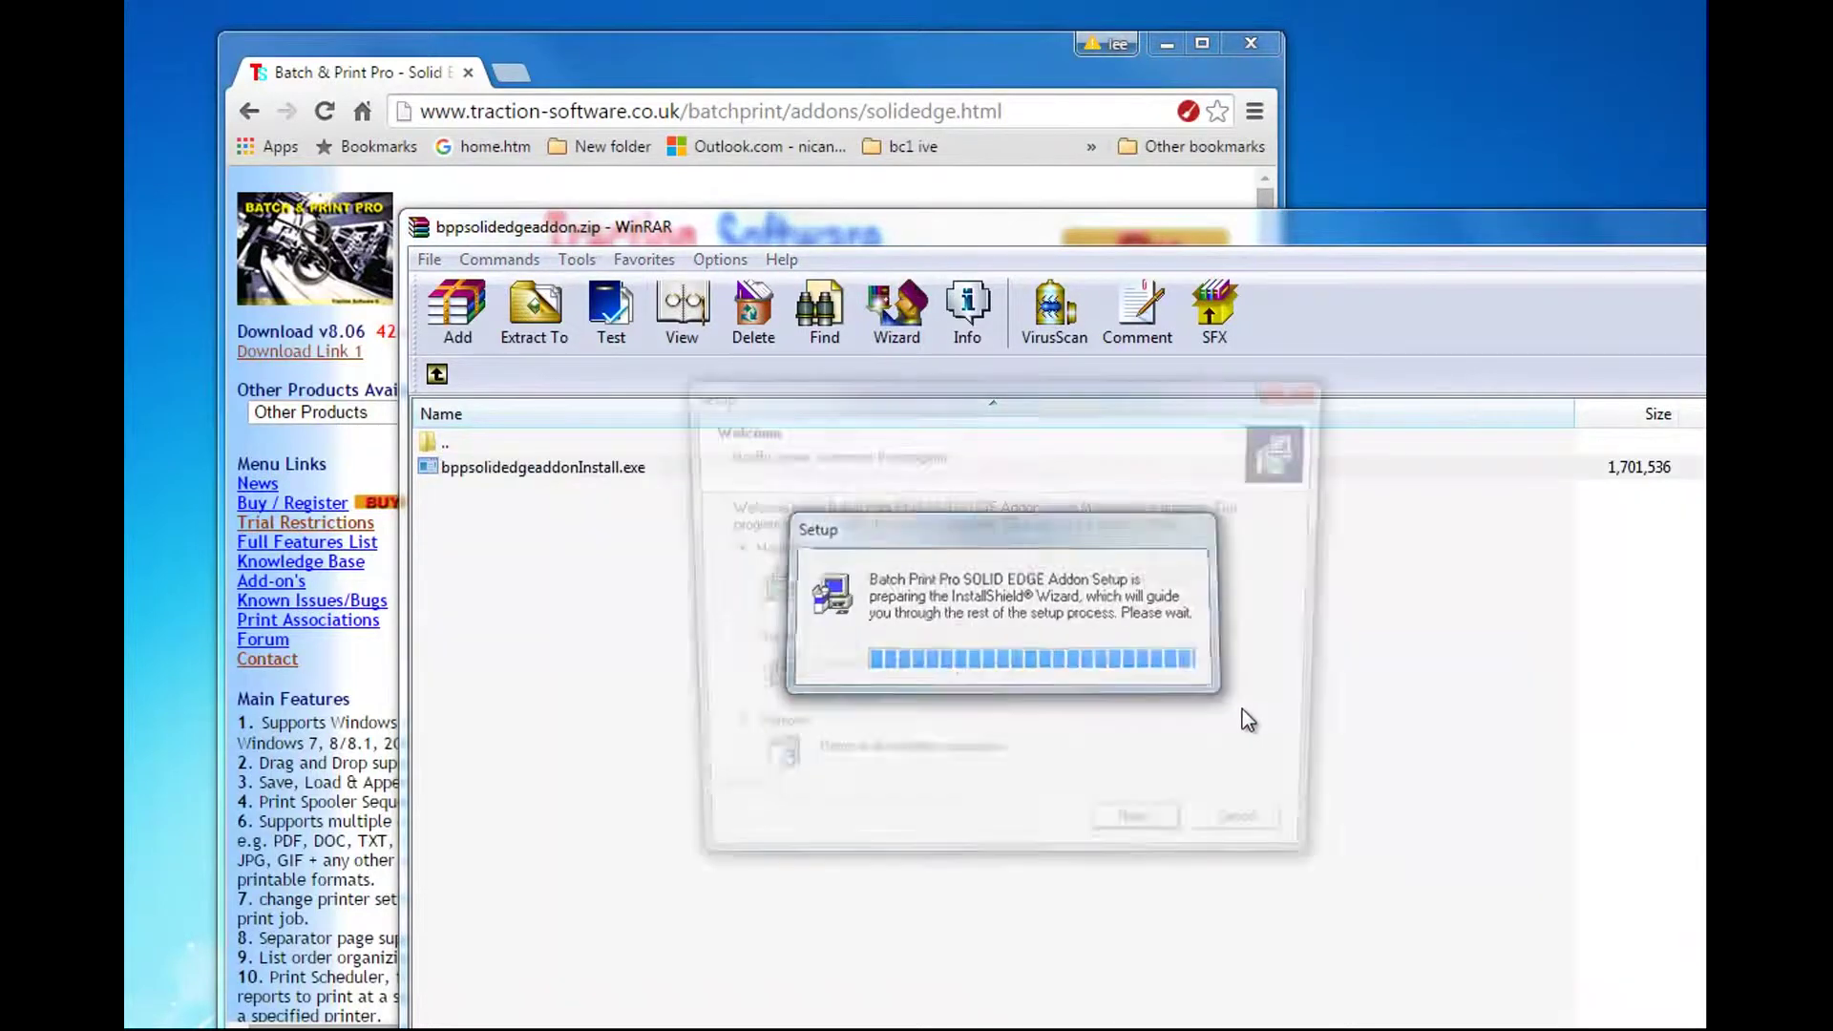
left_click(1149, 842)
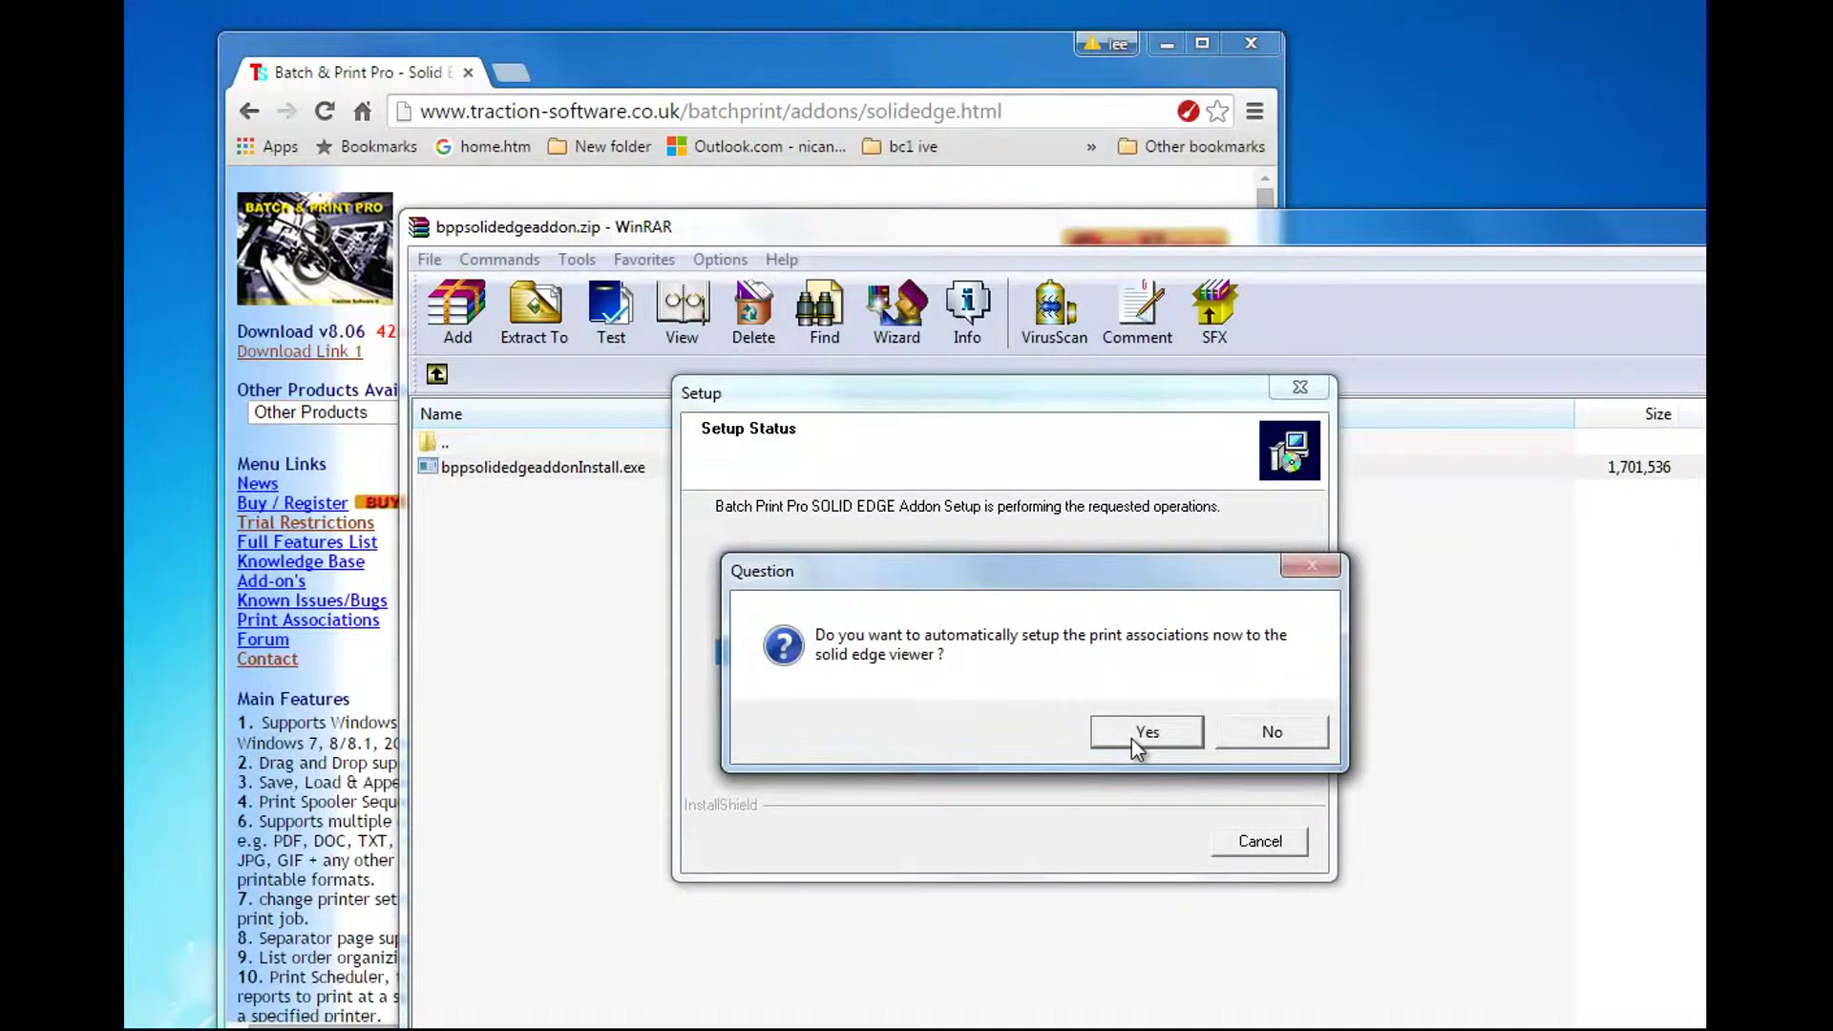
left_click(1132, 737)
left_click(1151, 842)
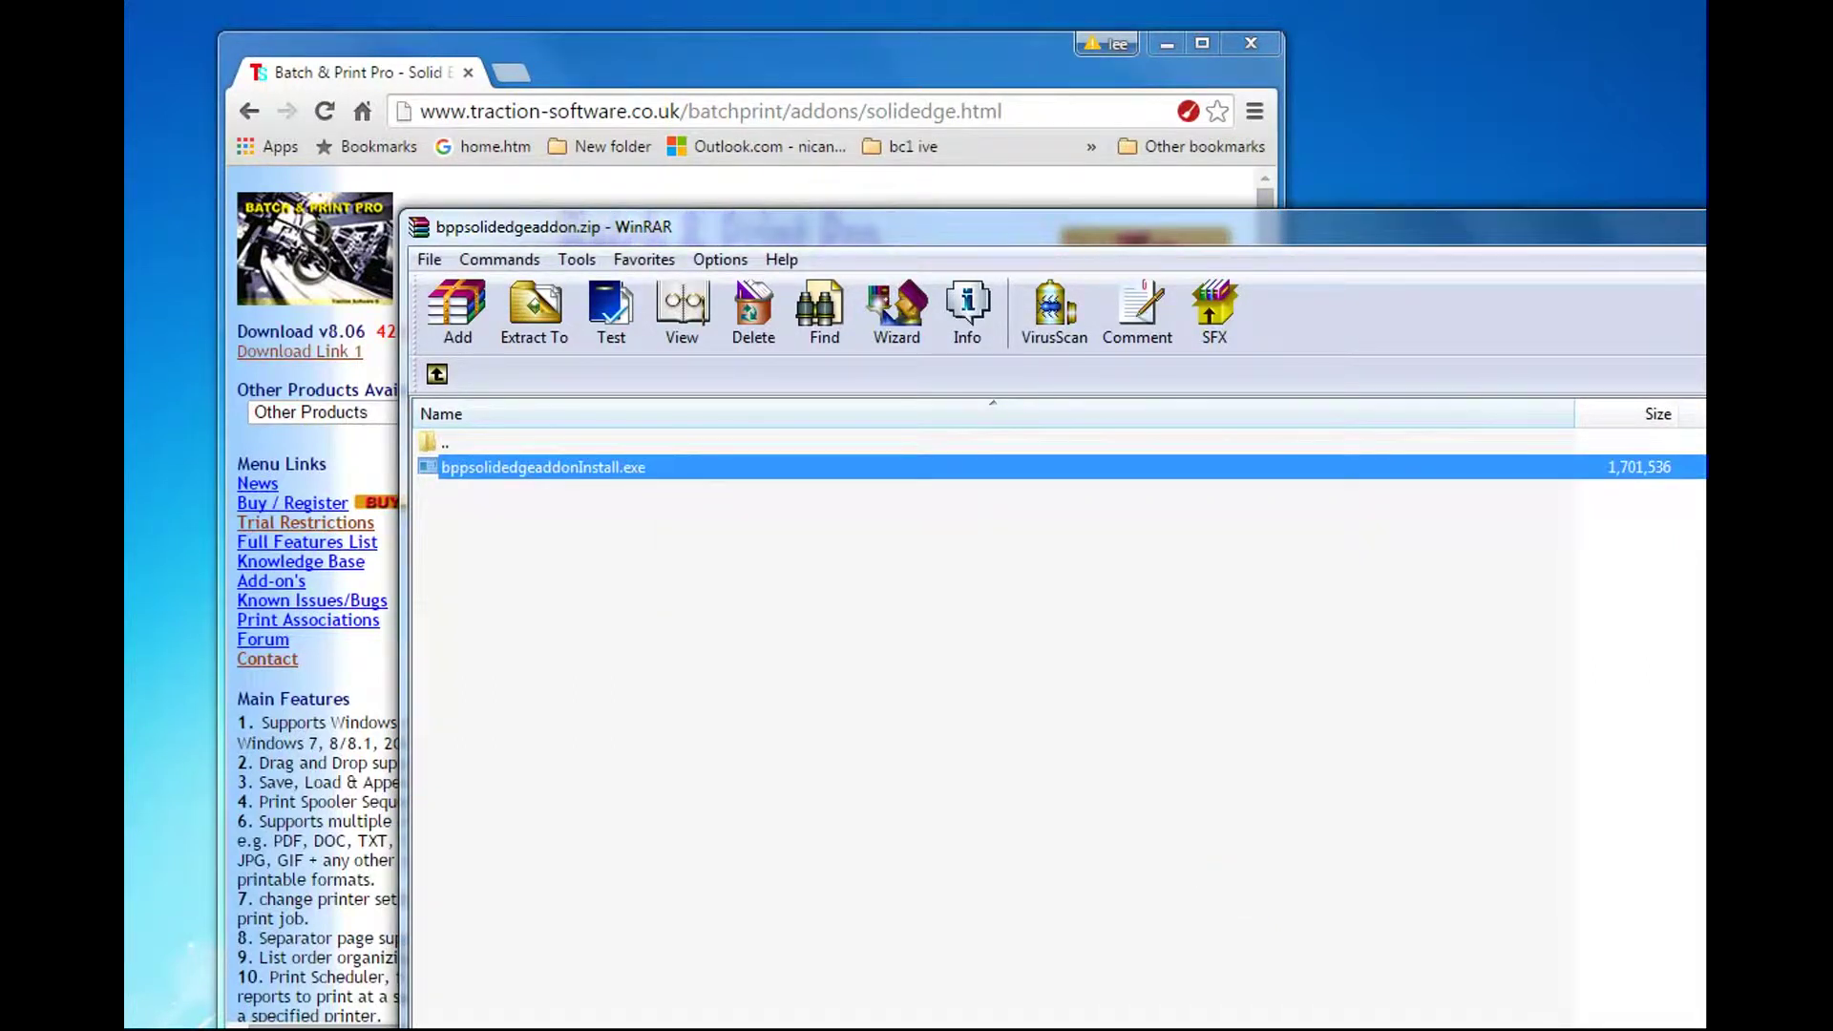
key("alt+F4")
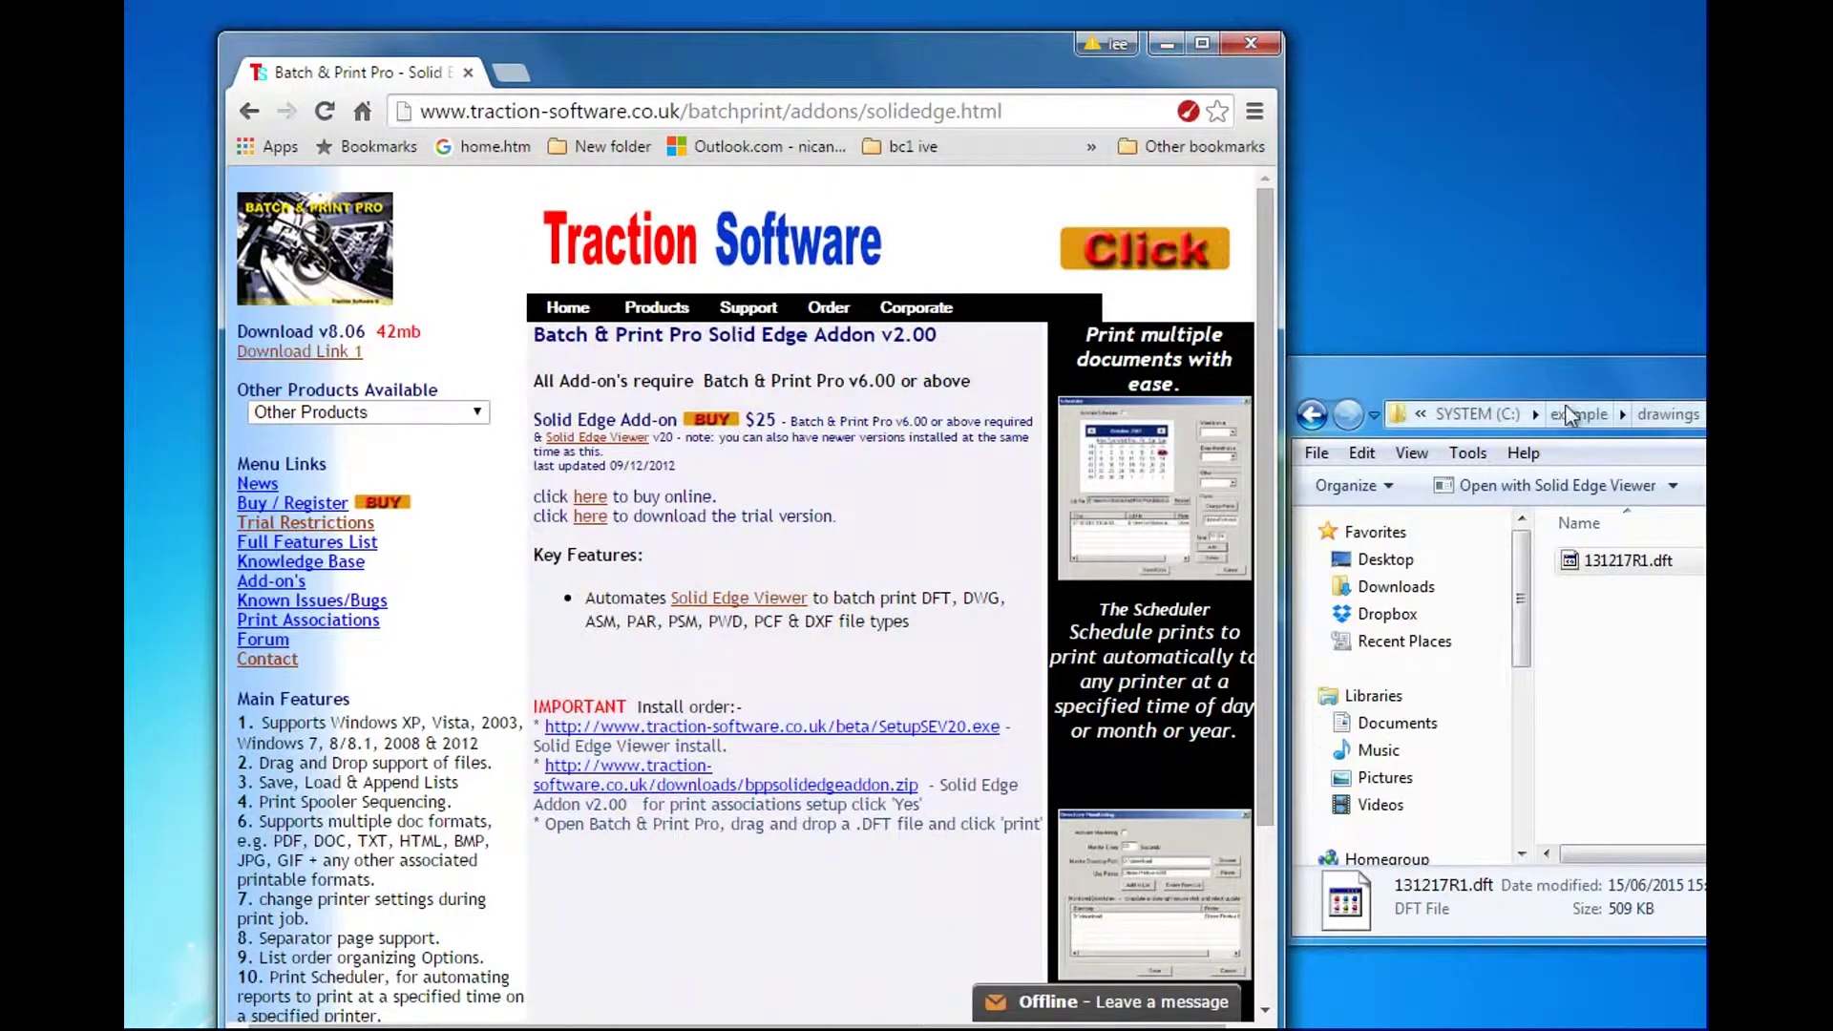
Print 131217R1.dft from its context menu in C:\example\drawings.
left_click(1625, 560)
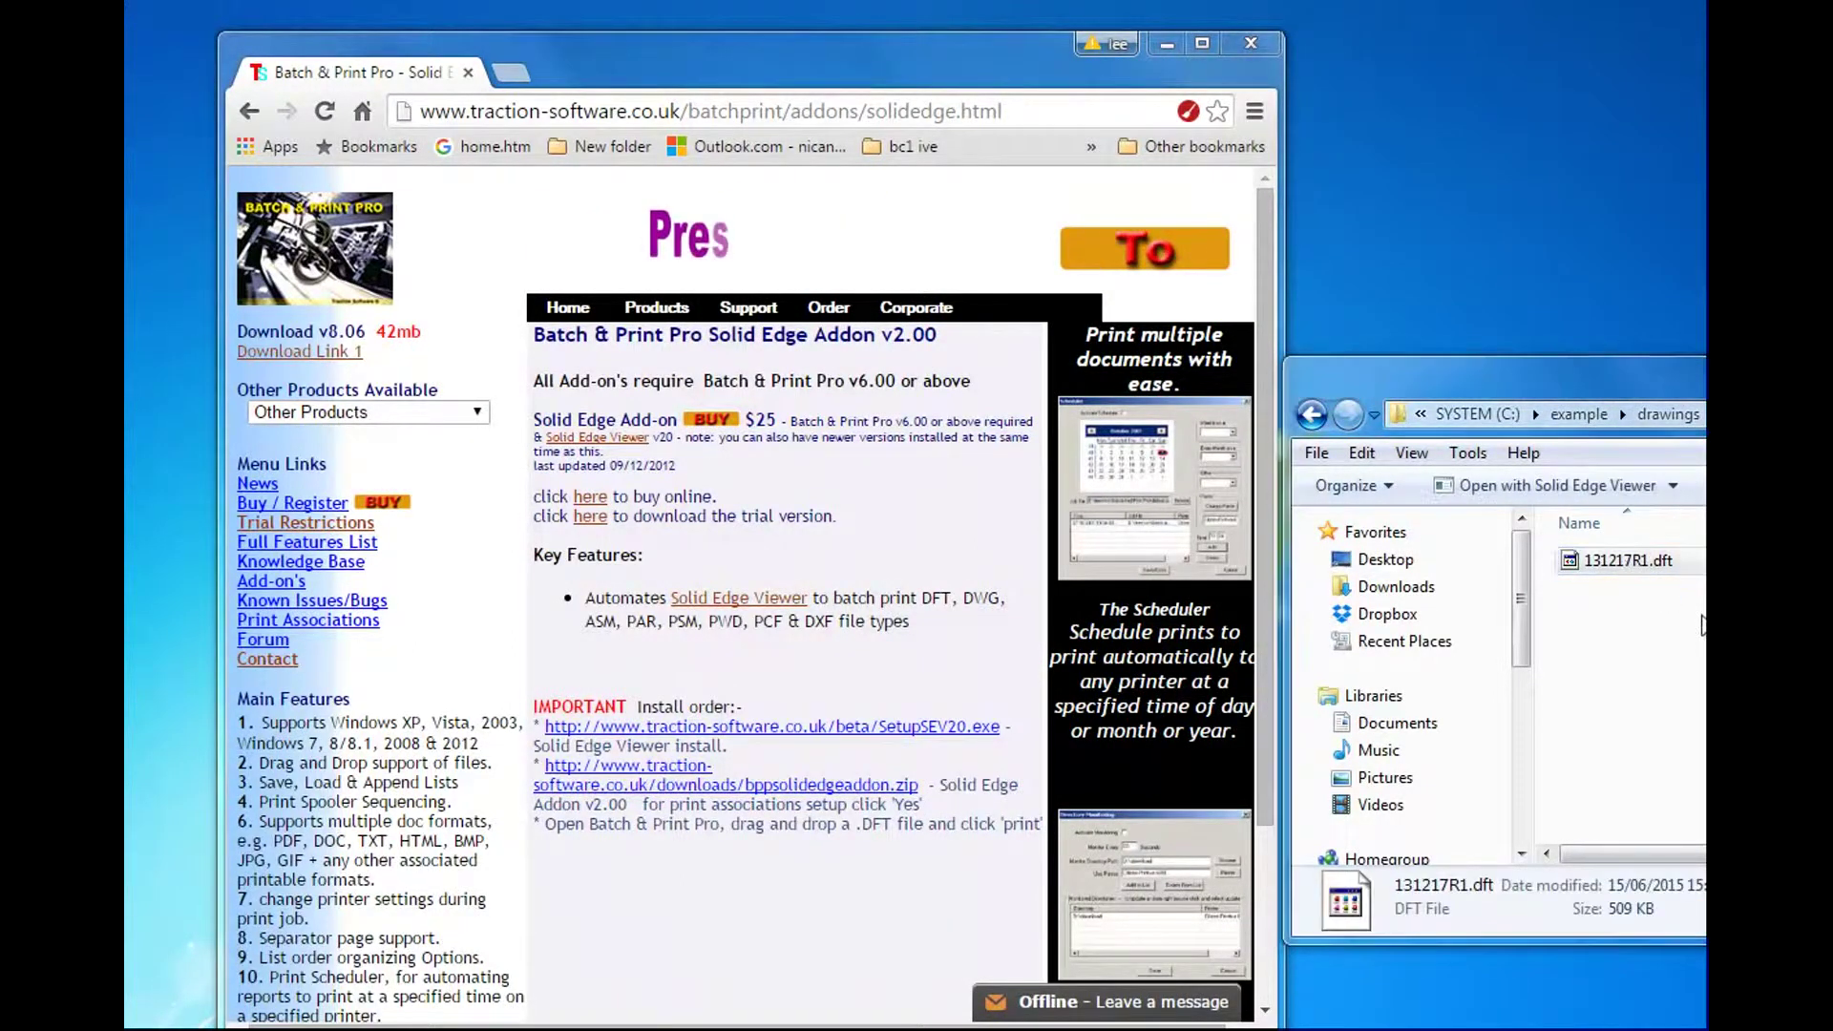
right_click(1619, 560)
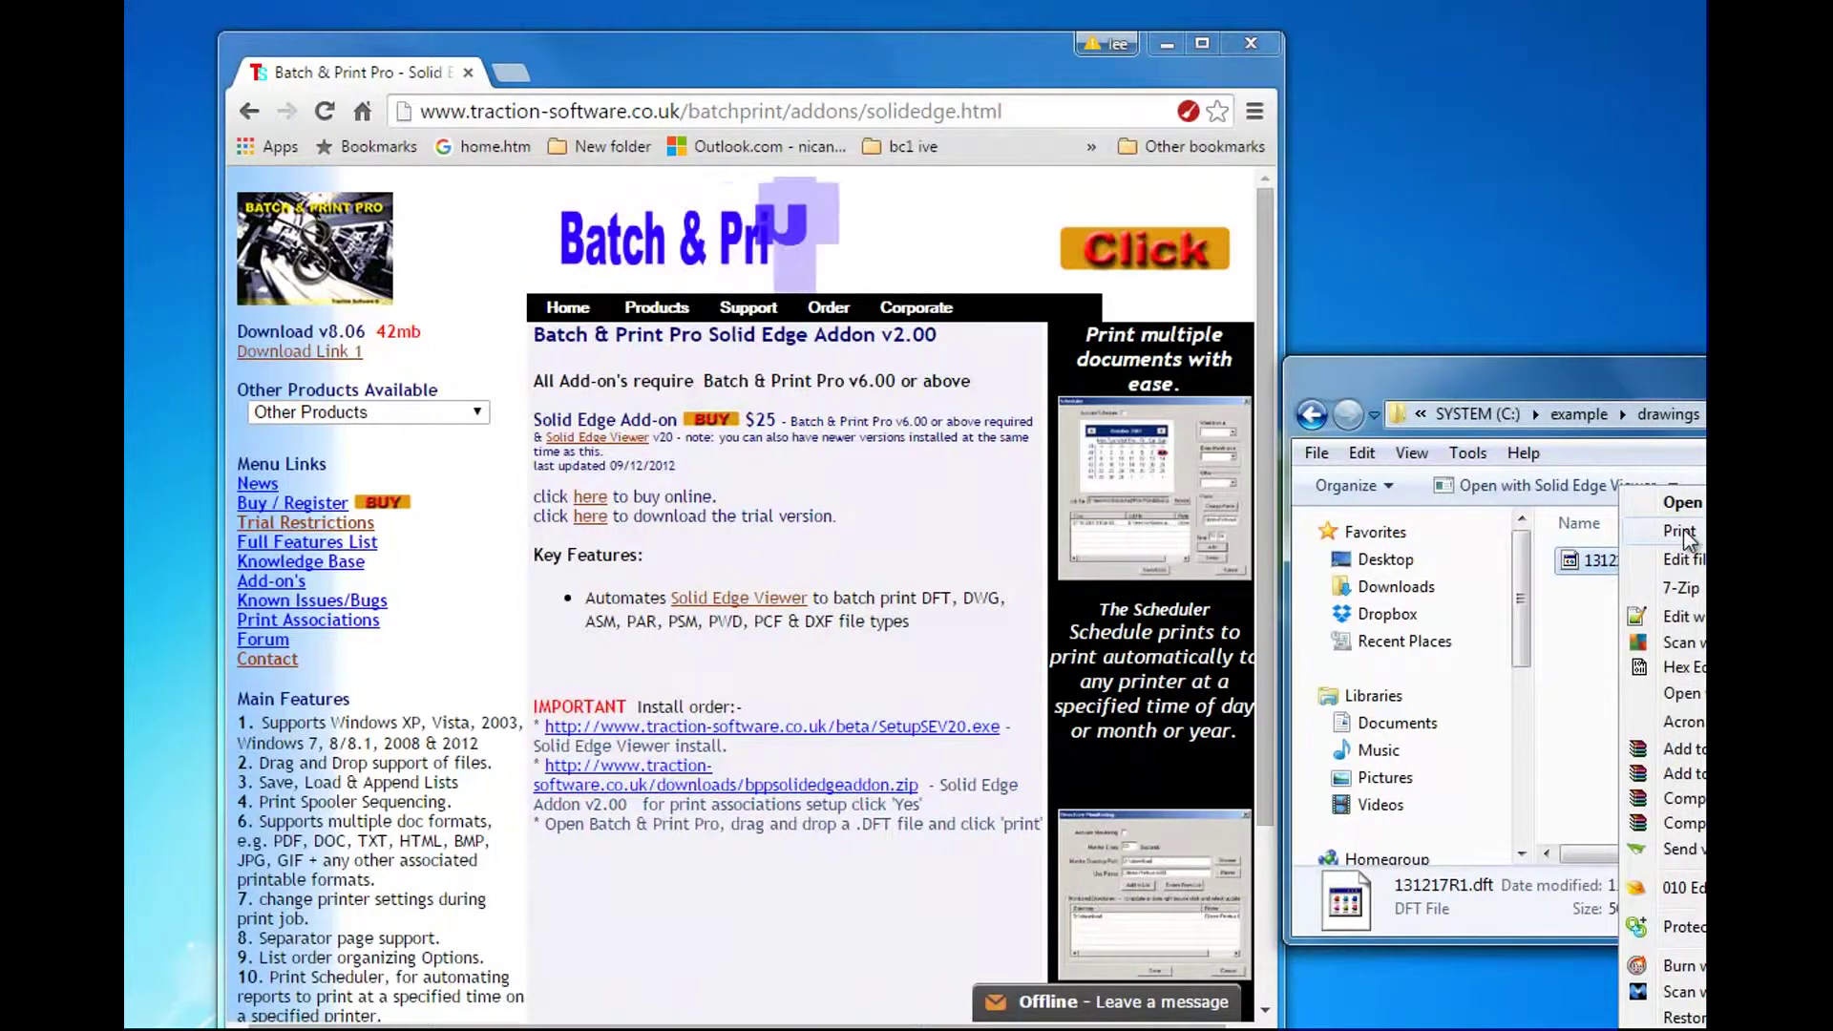
left_click(1683, 529)
right_click(1600, 560)
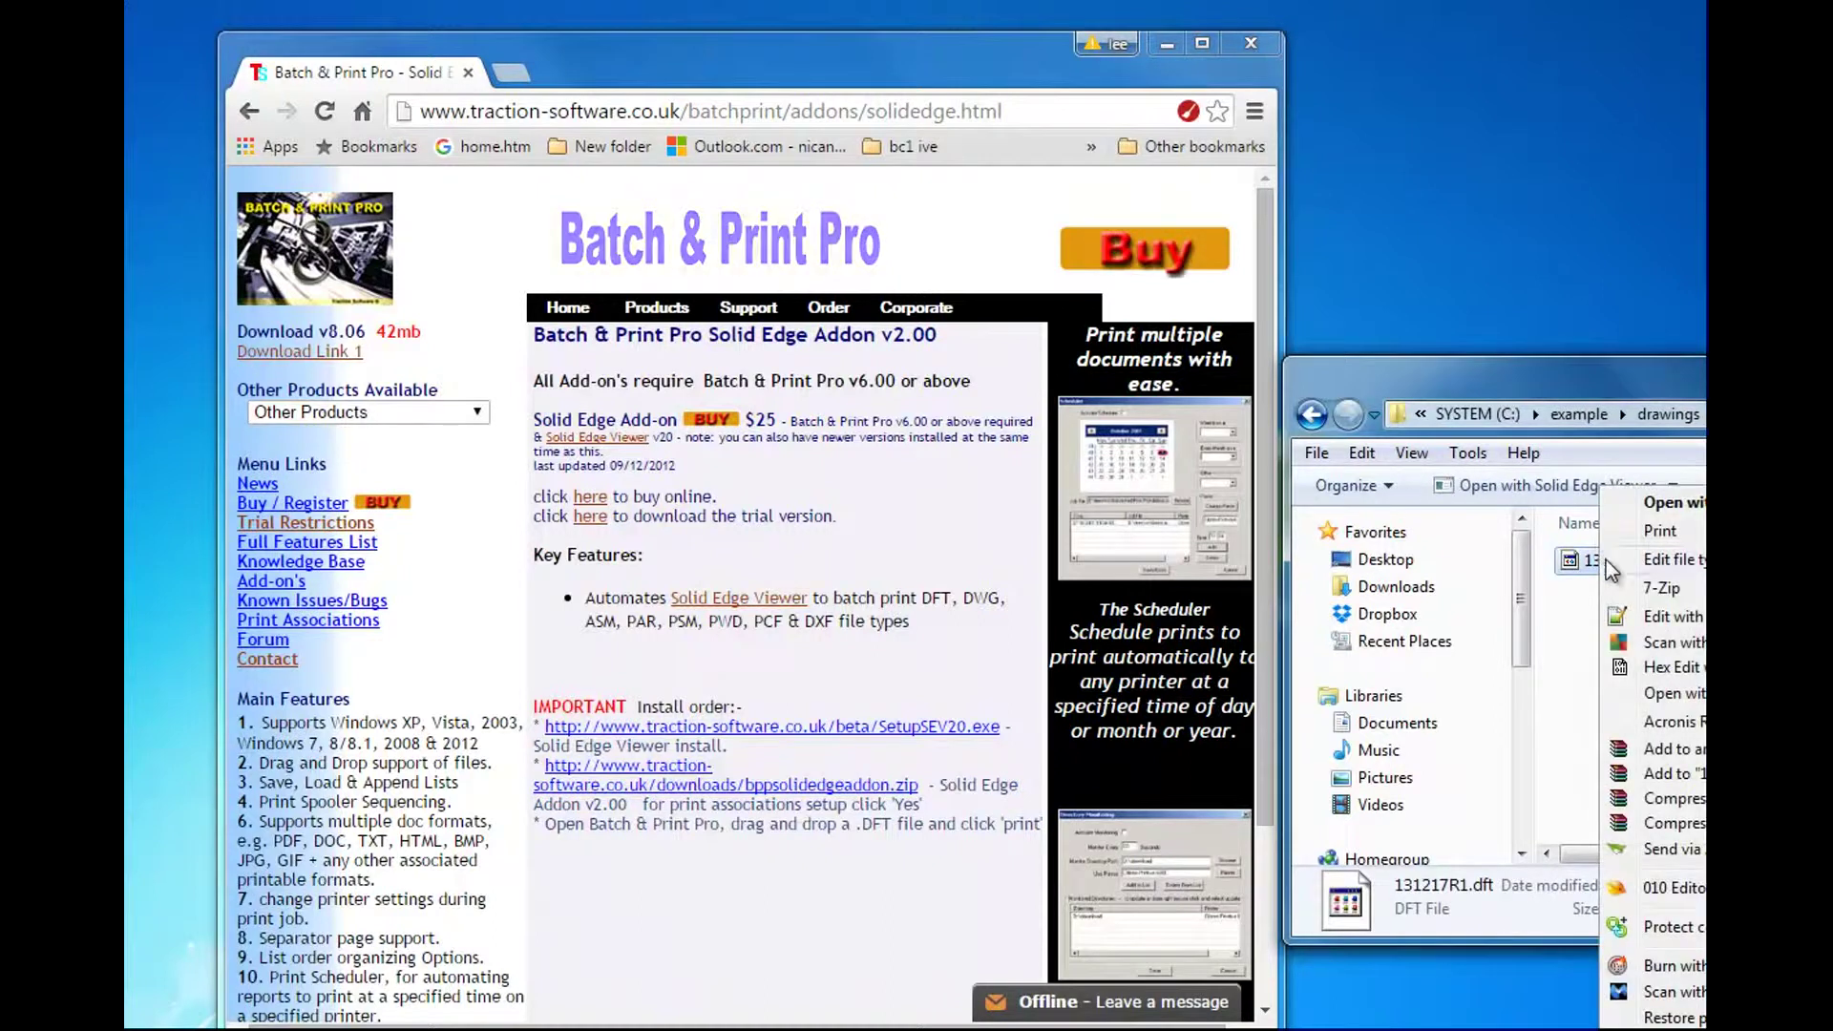
left_click(1680, 529)
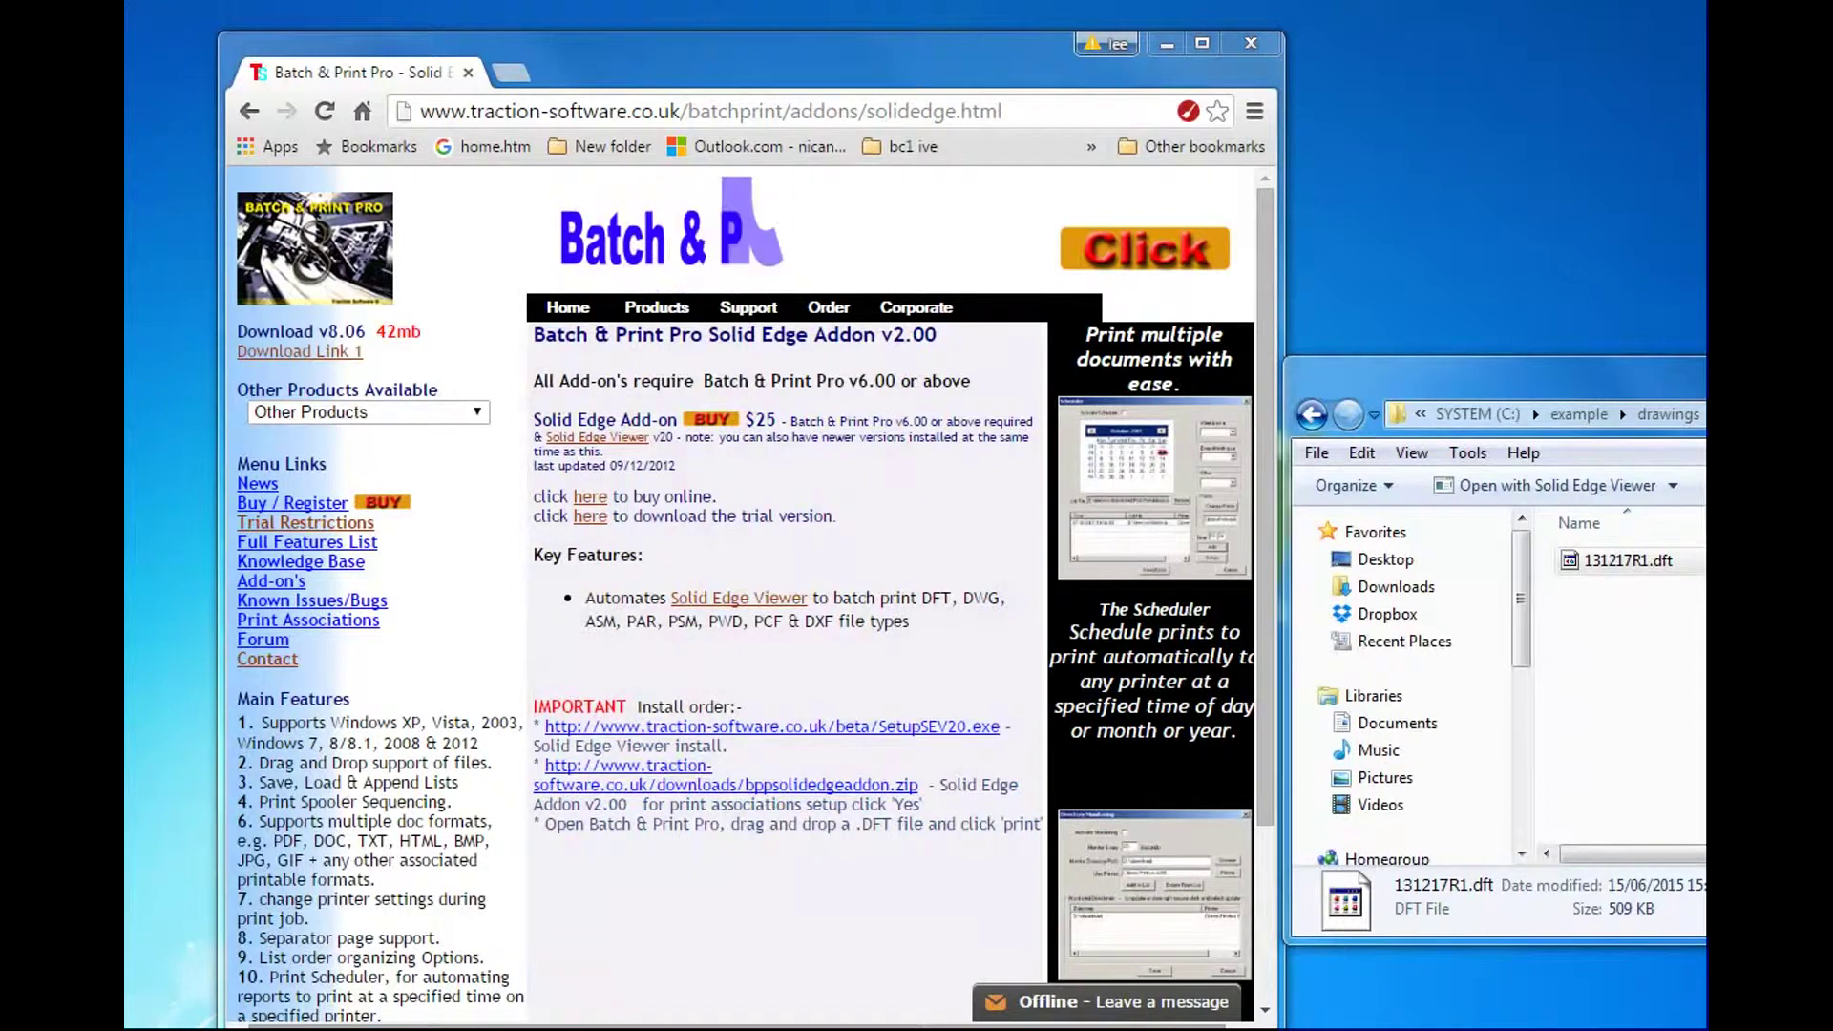
Launch Batch & Print Pro and drag 131217R1.dft into its file list.
key("super")
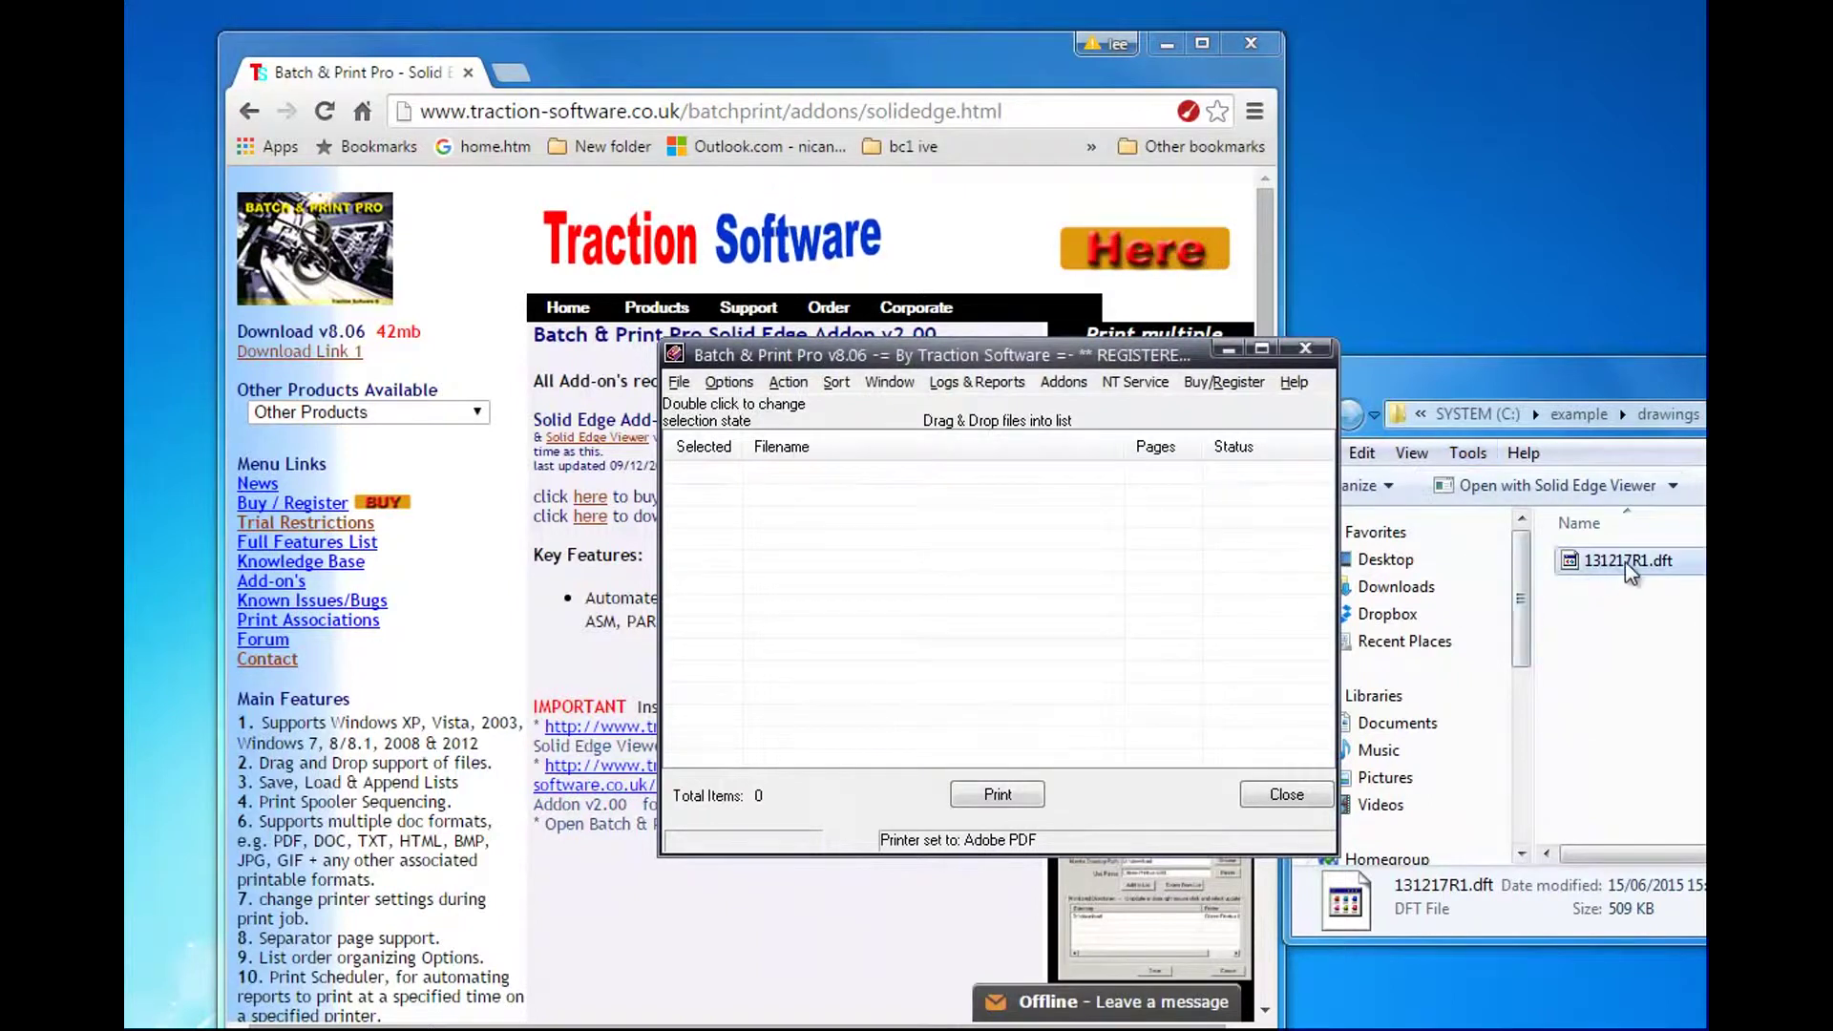
left_click_drag(1625, 562, 1216, 564)
left_click_drag(1066, 556, 1065, 556)
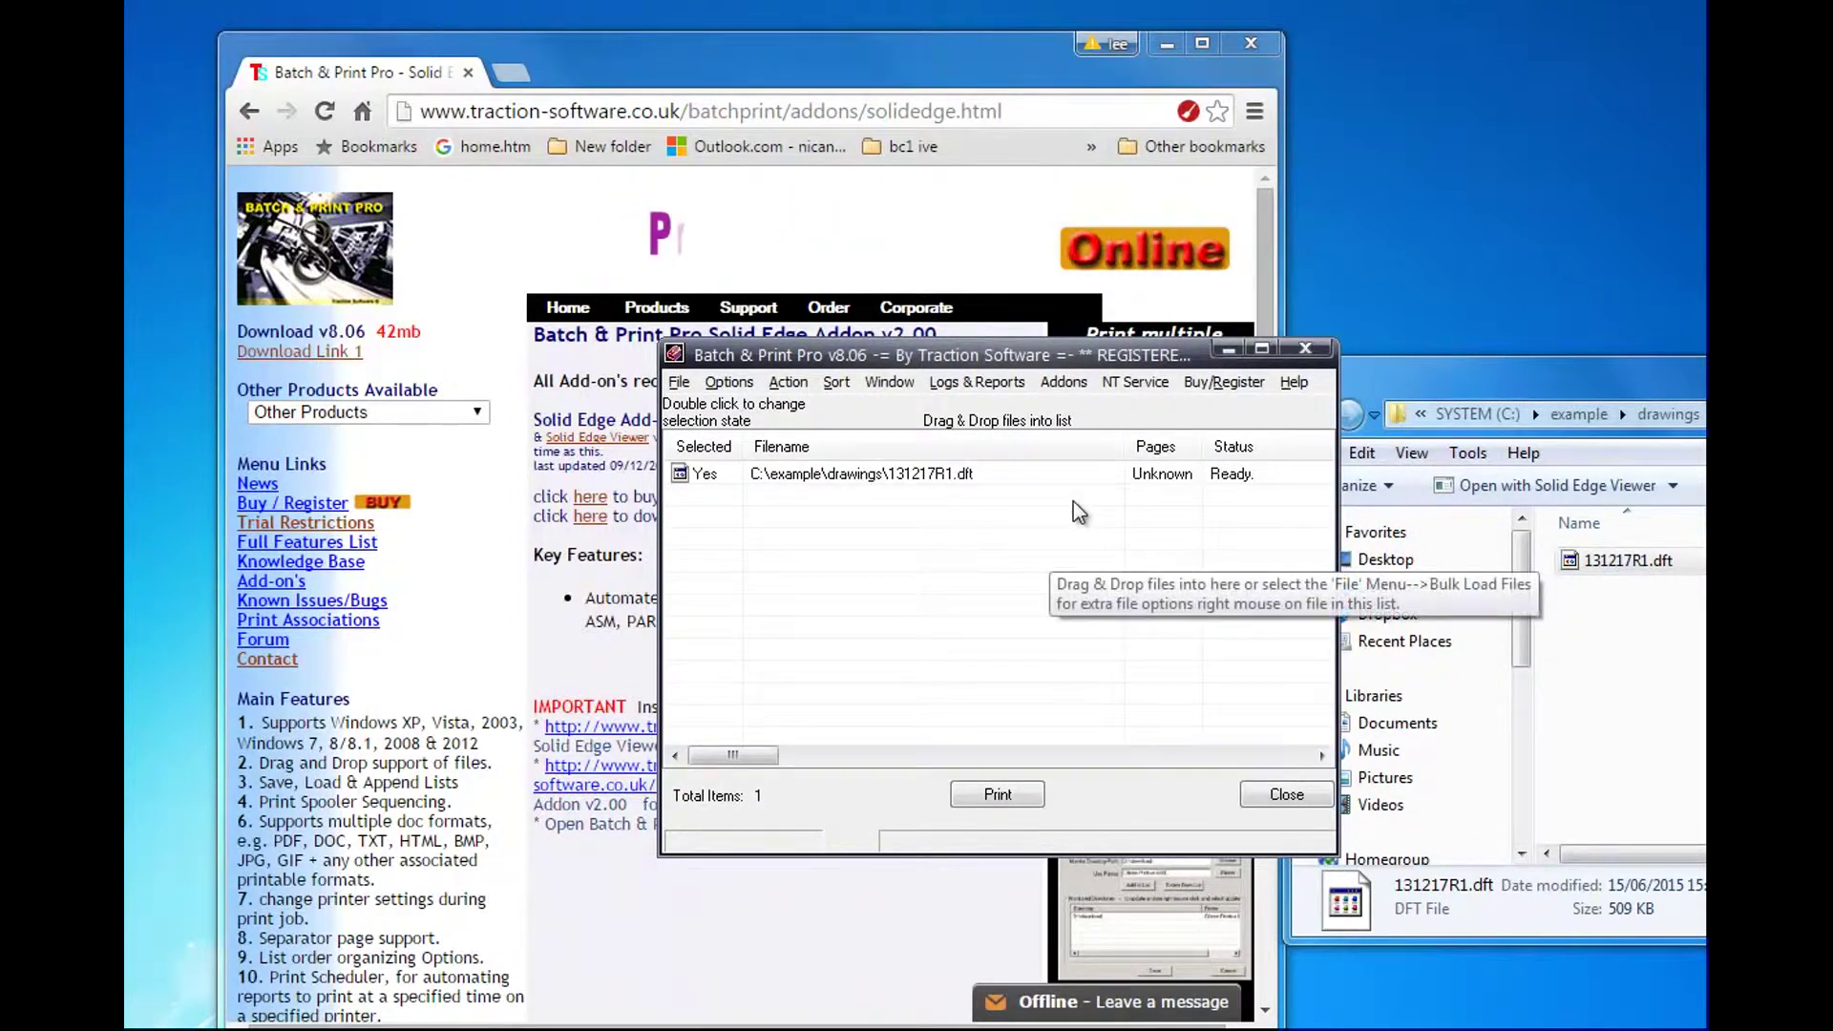
left_click_drag(728, 755, 890, 752)
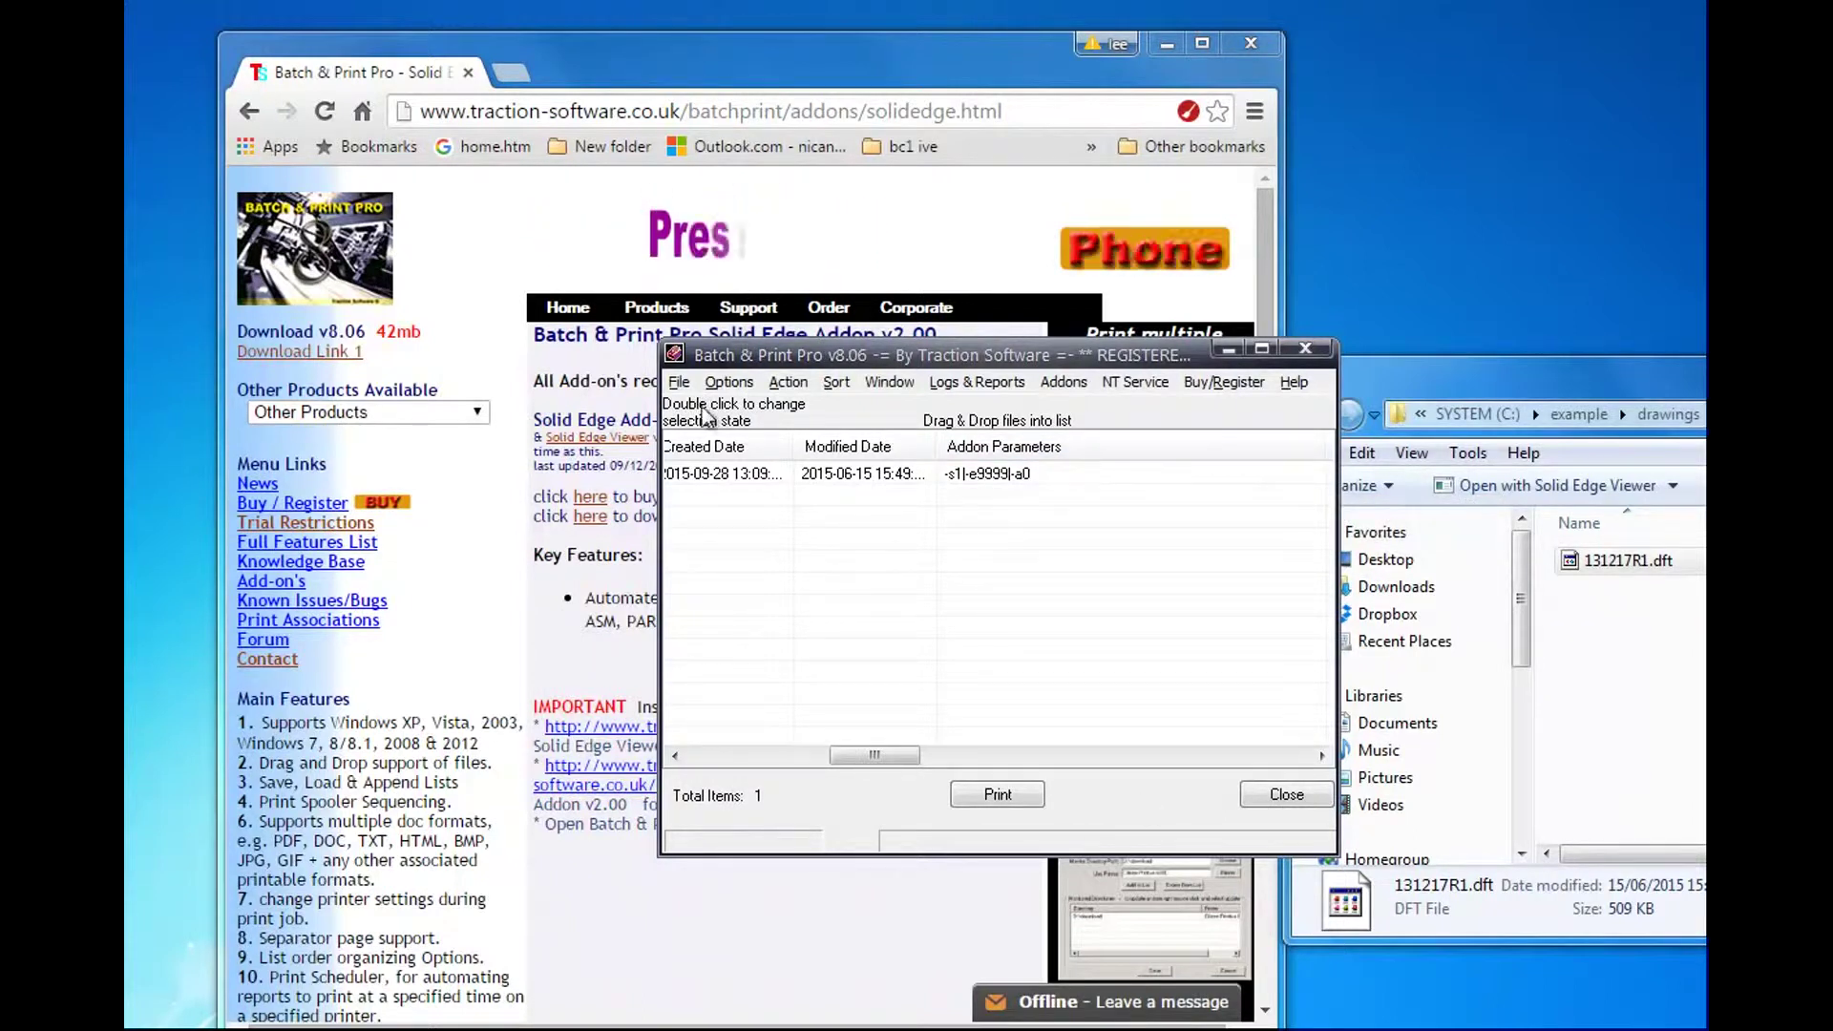
Select Adobe PDF in Printer Setup with output to C:\example\drawings, and confirm.
left_click(681, 383)
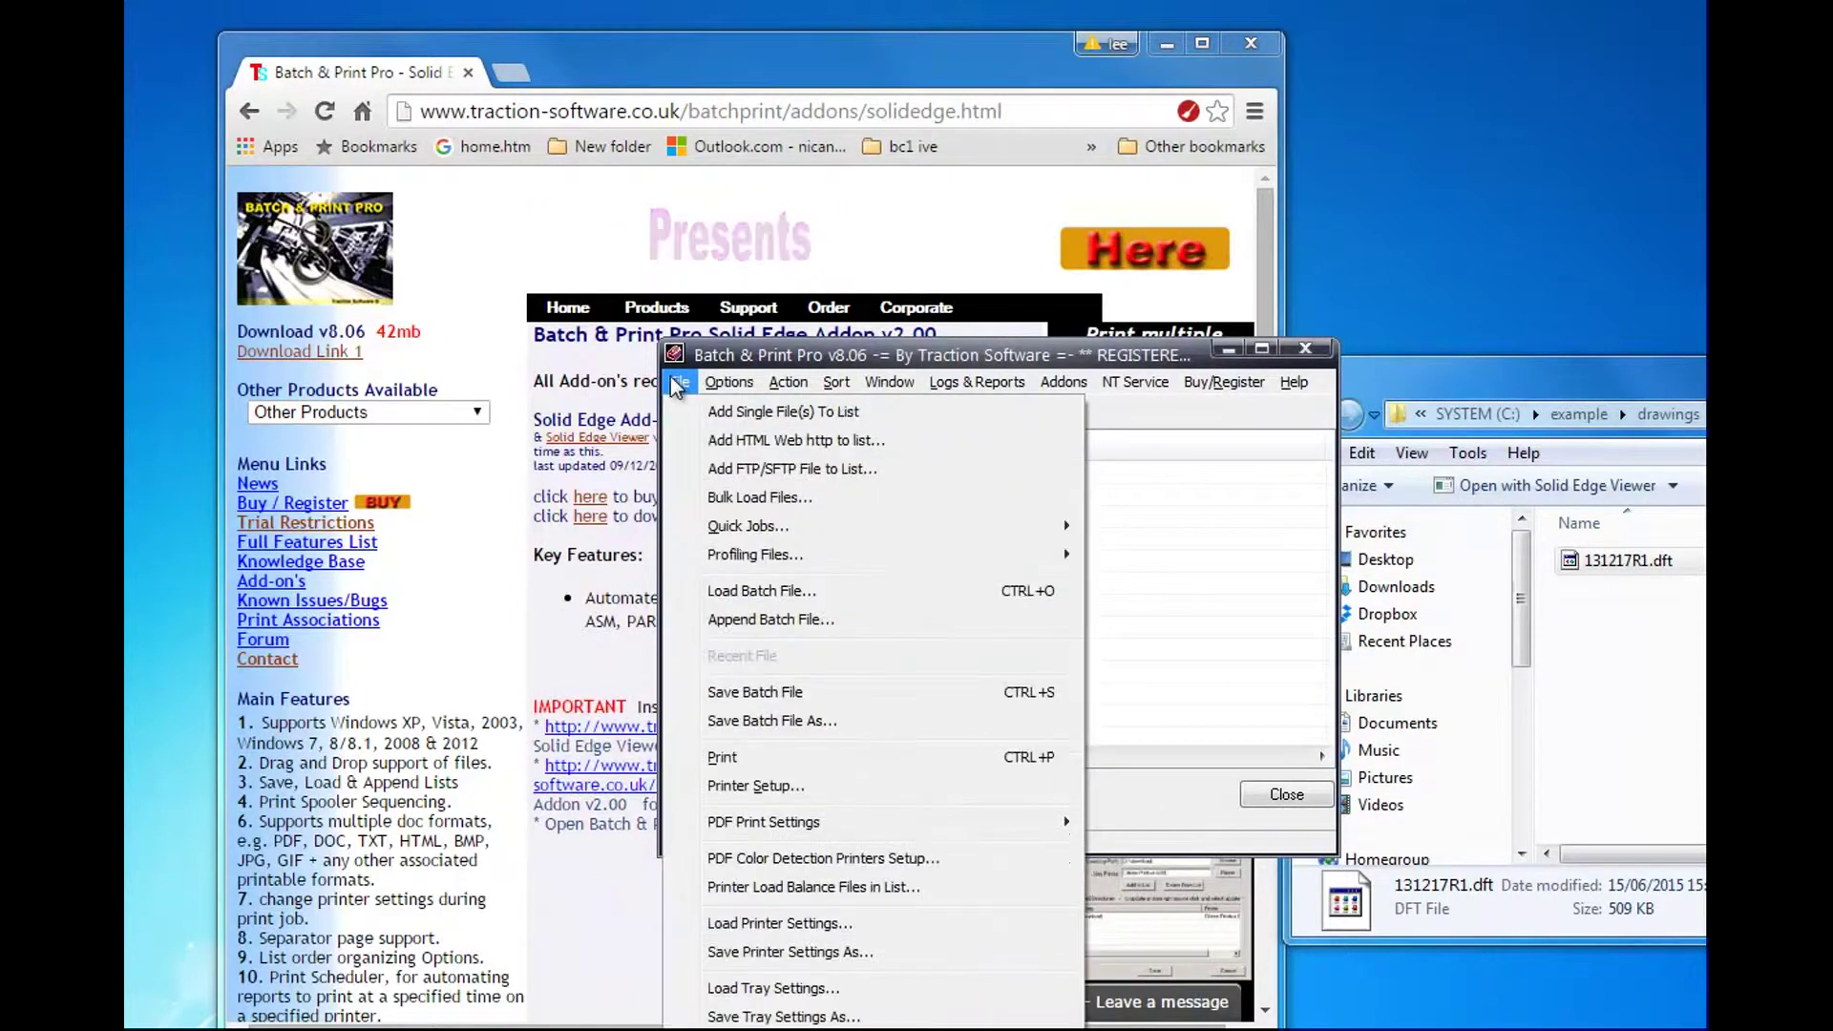
left_click(817, 790)
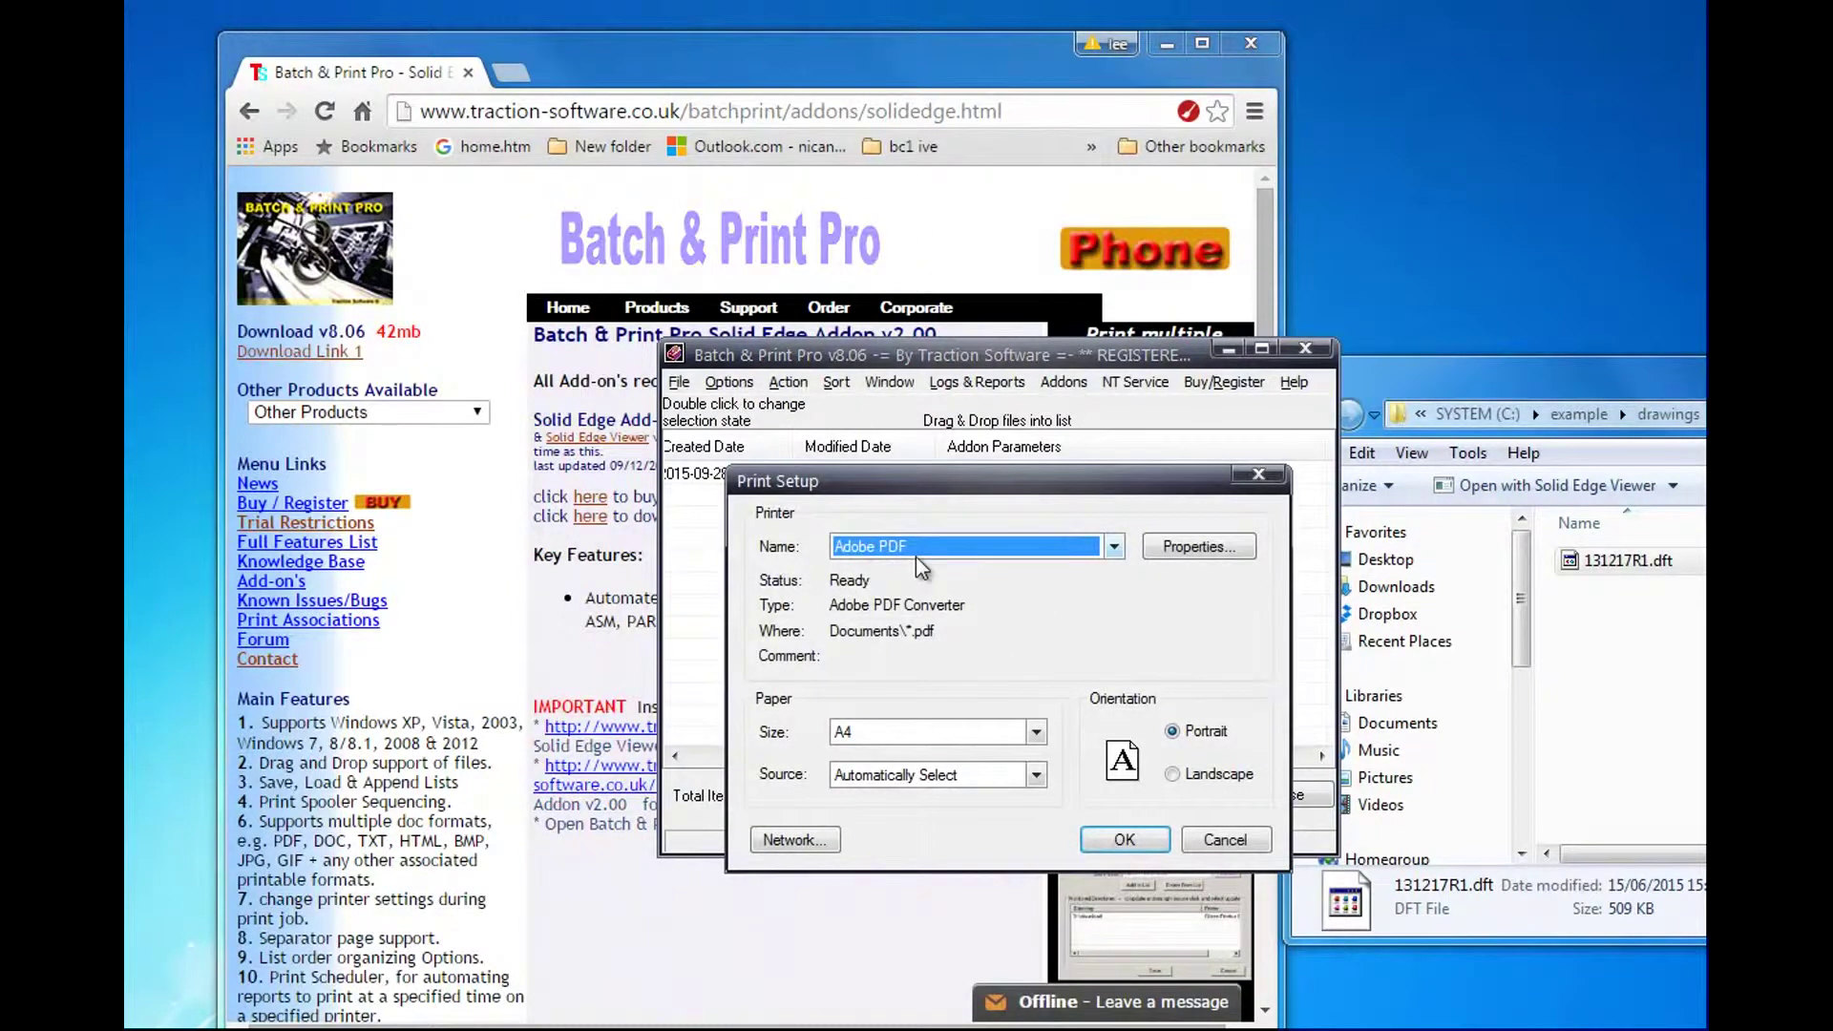
left_click(1184, 552)
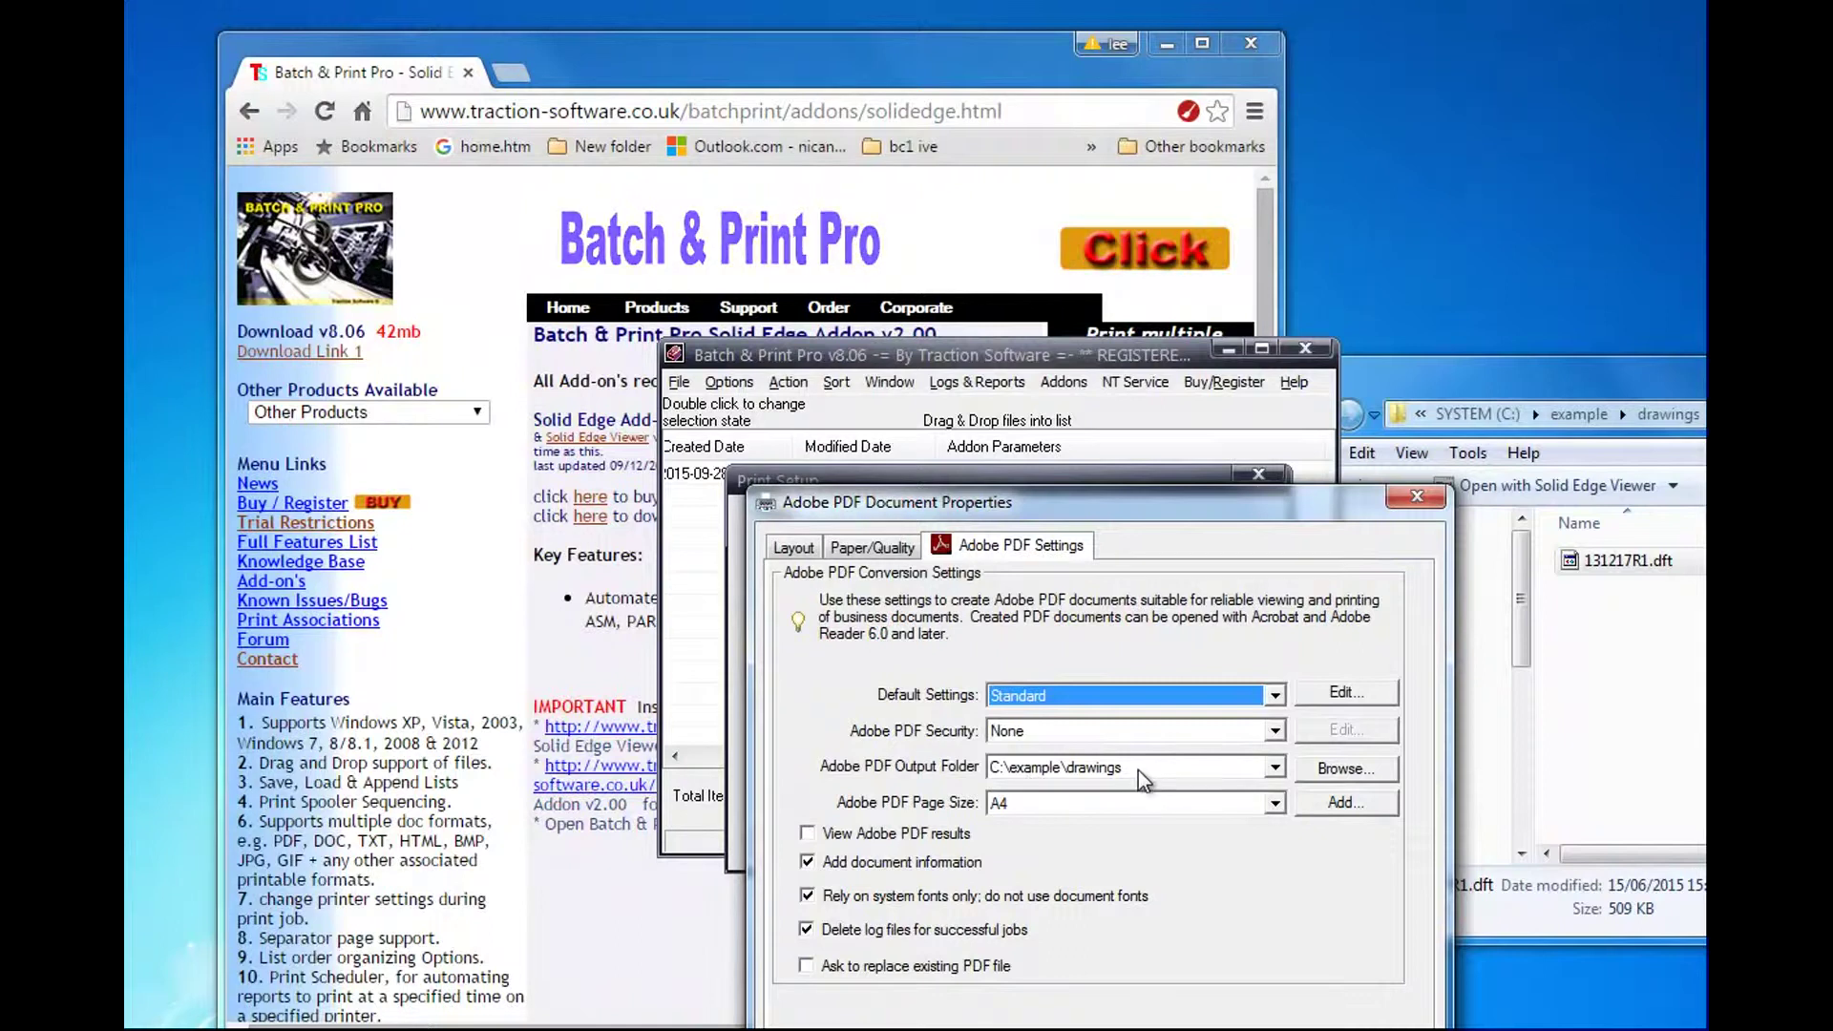
left_click(1664, 684)
left_click_drag(1494, 374, 1509, 318)
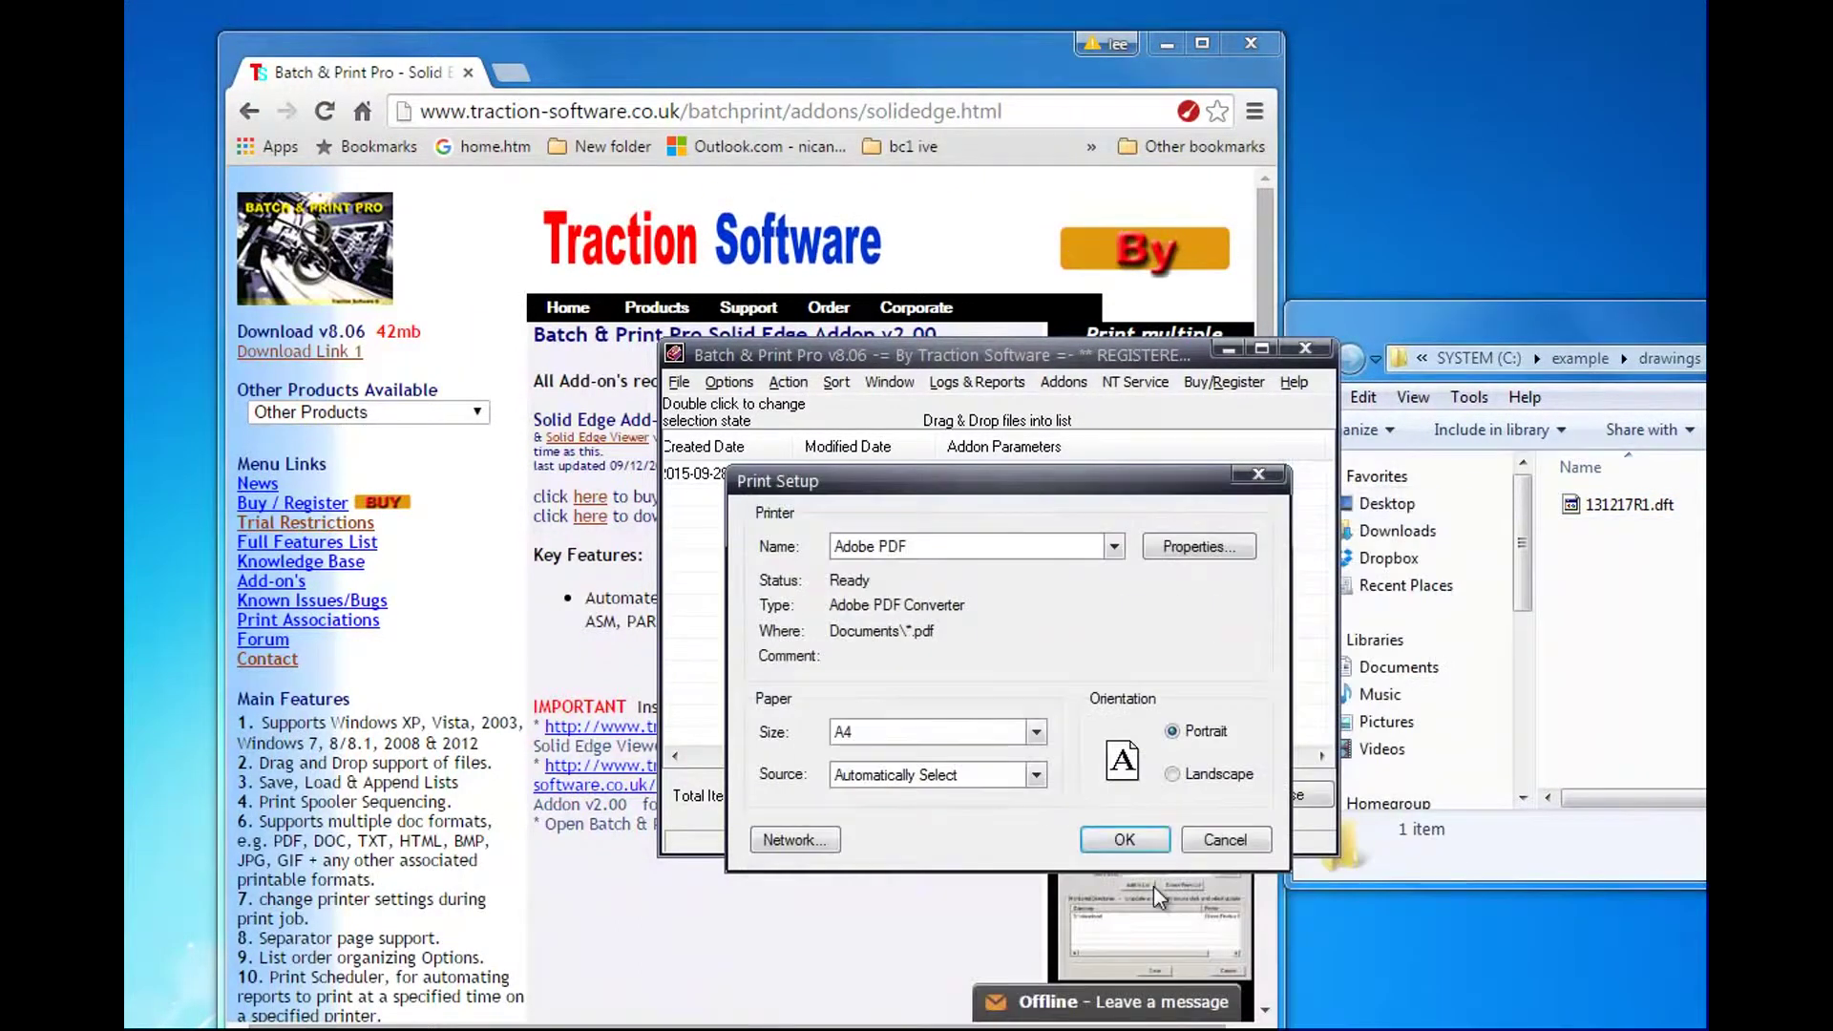
left_click(1127, 844)
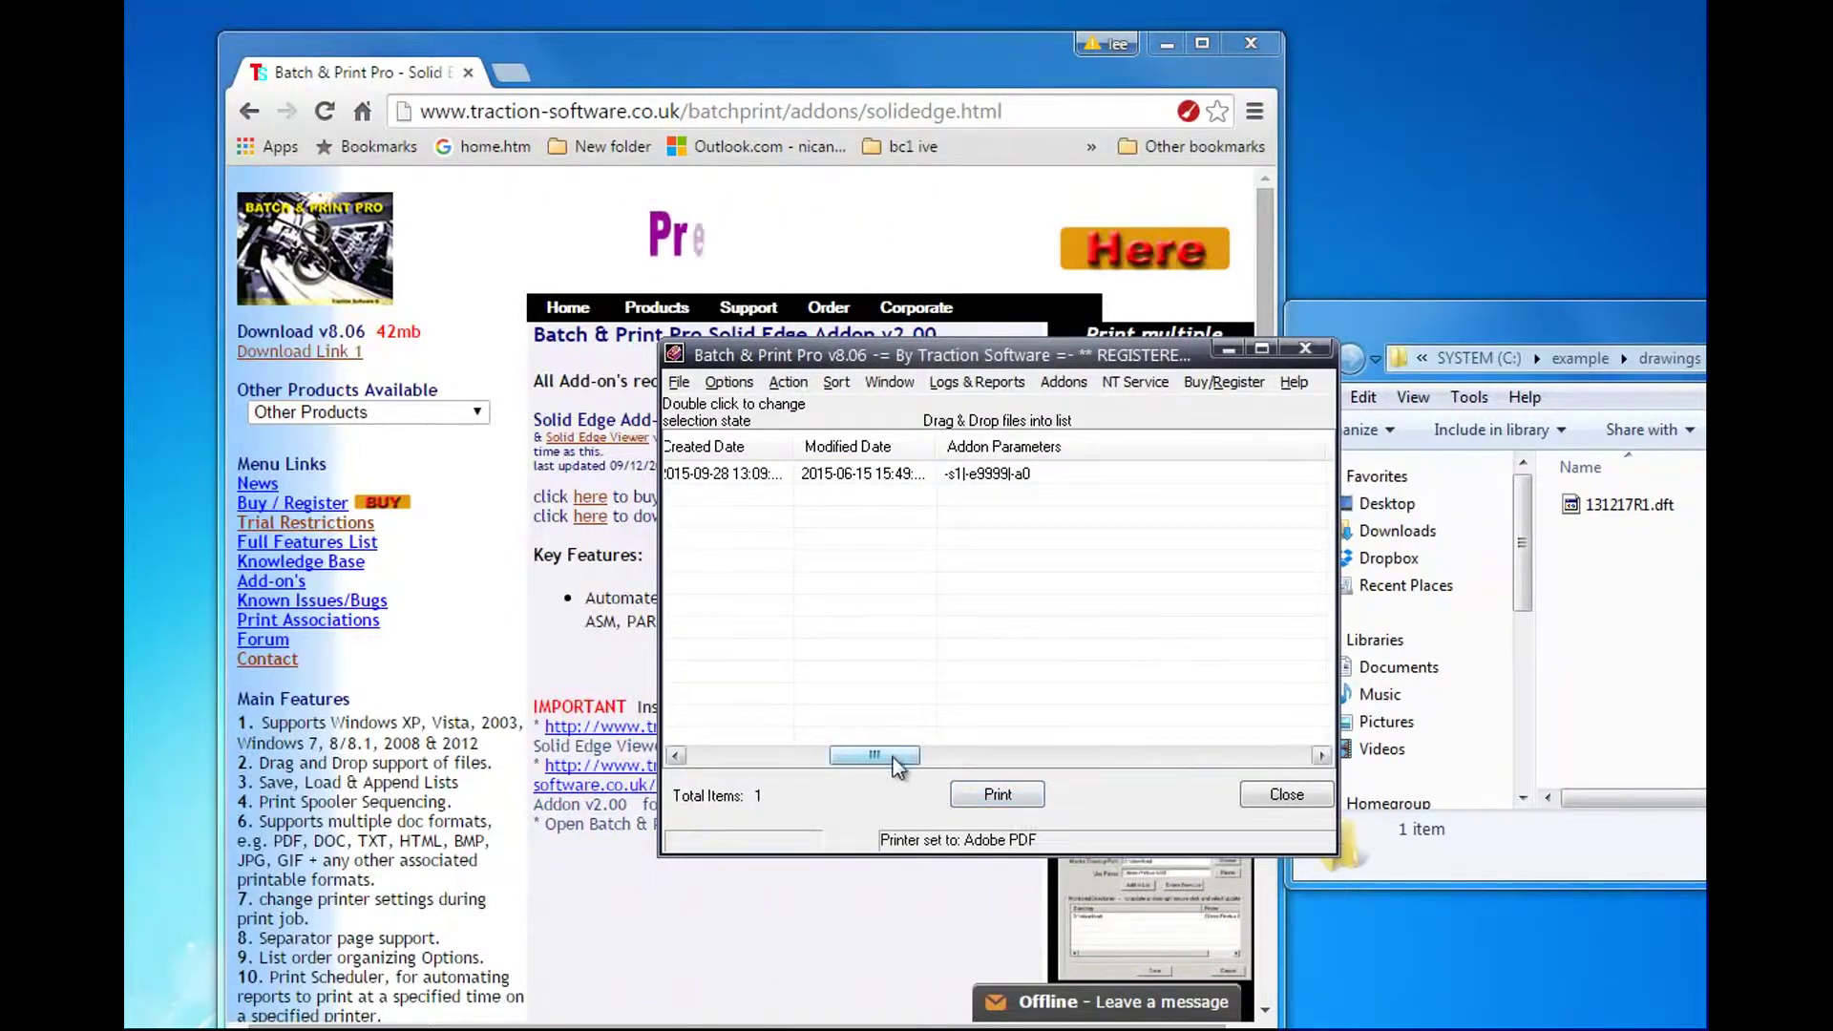
Print 131217R1.dft to PDF, dismiss the add-on notice, and check 131217R1.pdf in the folder.
left_click_drag(898, 759, 736, 756)
left_click(998, 795)
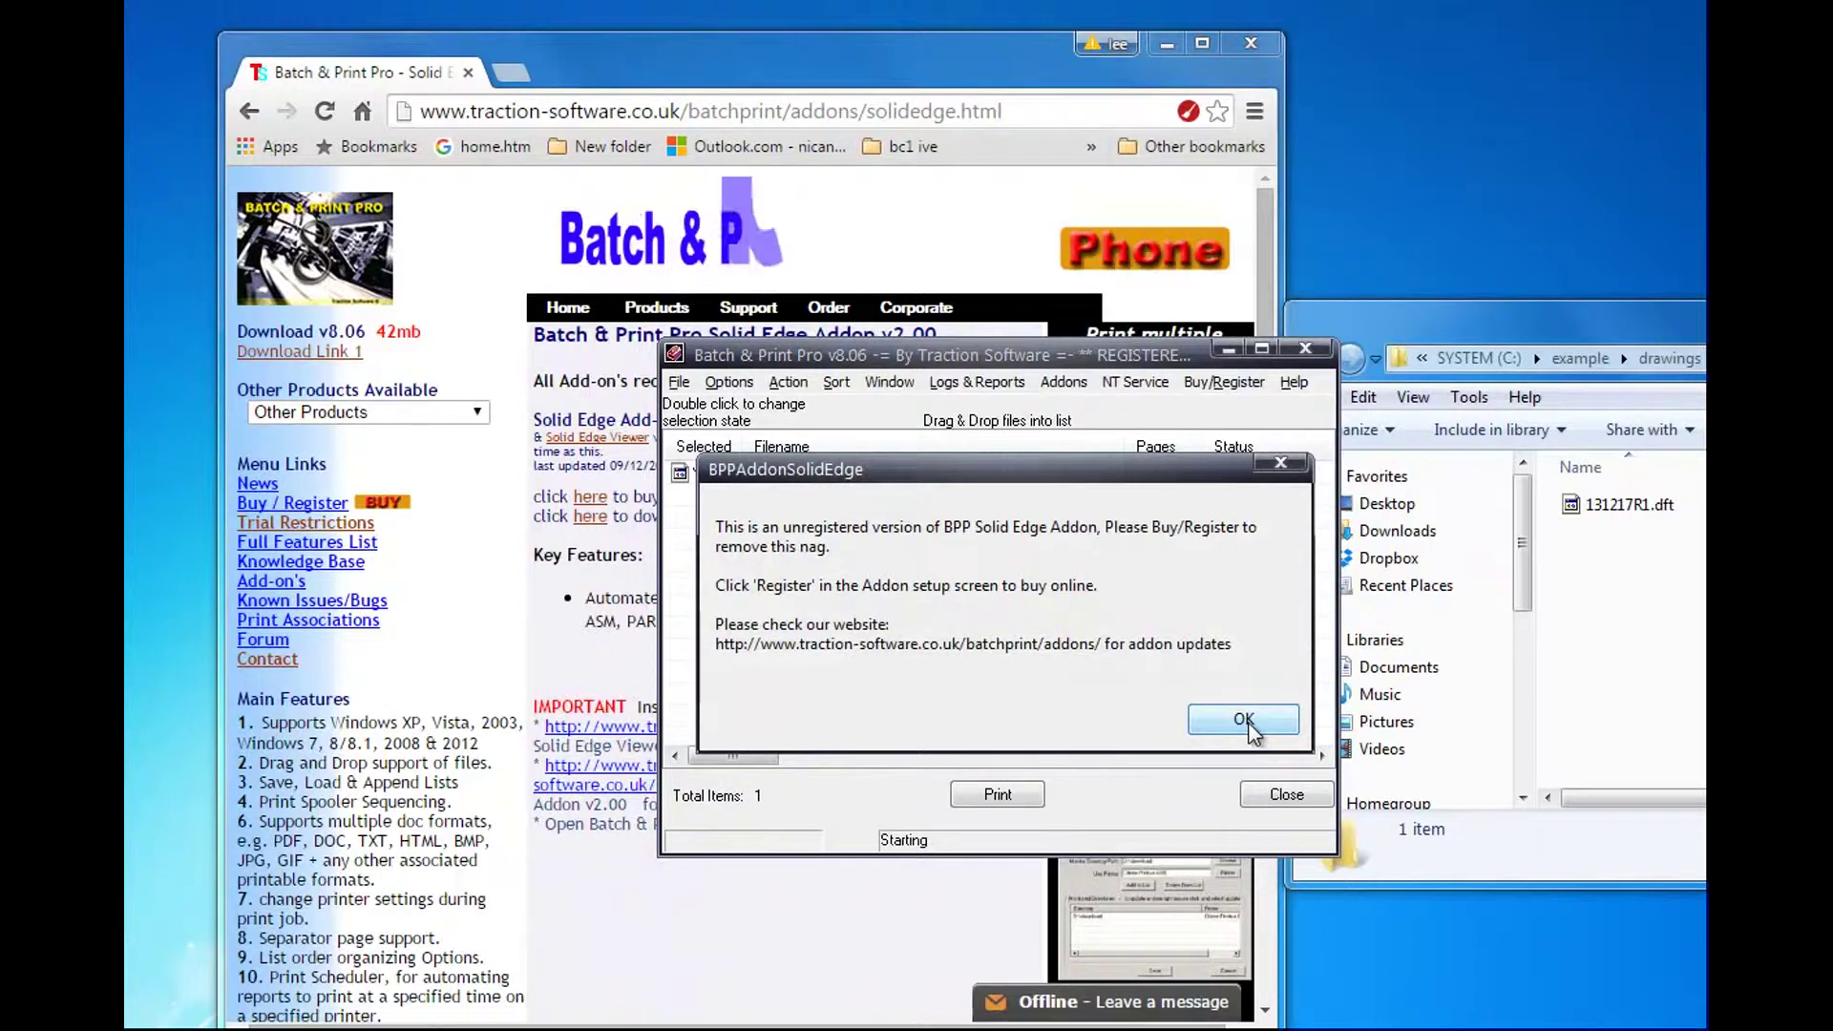
left_click(1246, 722)
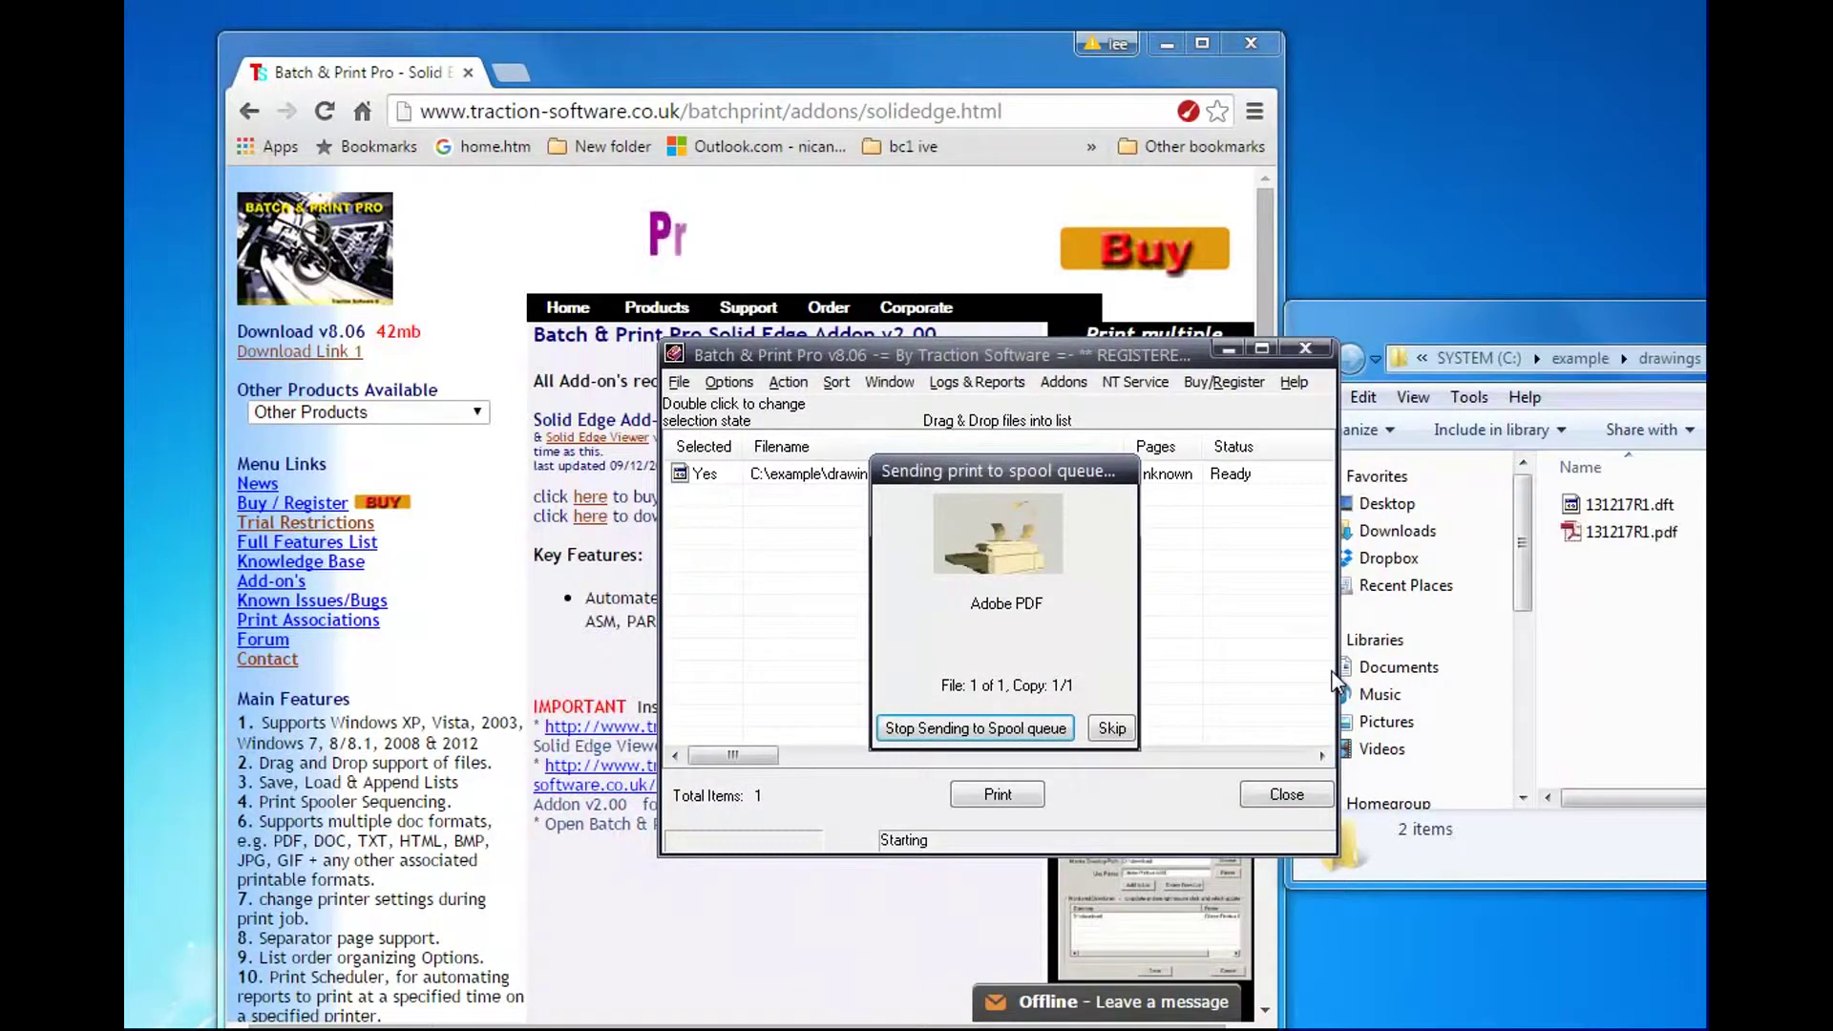
left_click(1689, 703)
left_click(1636, 527)
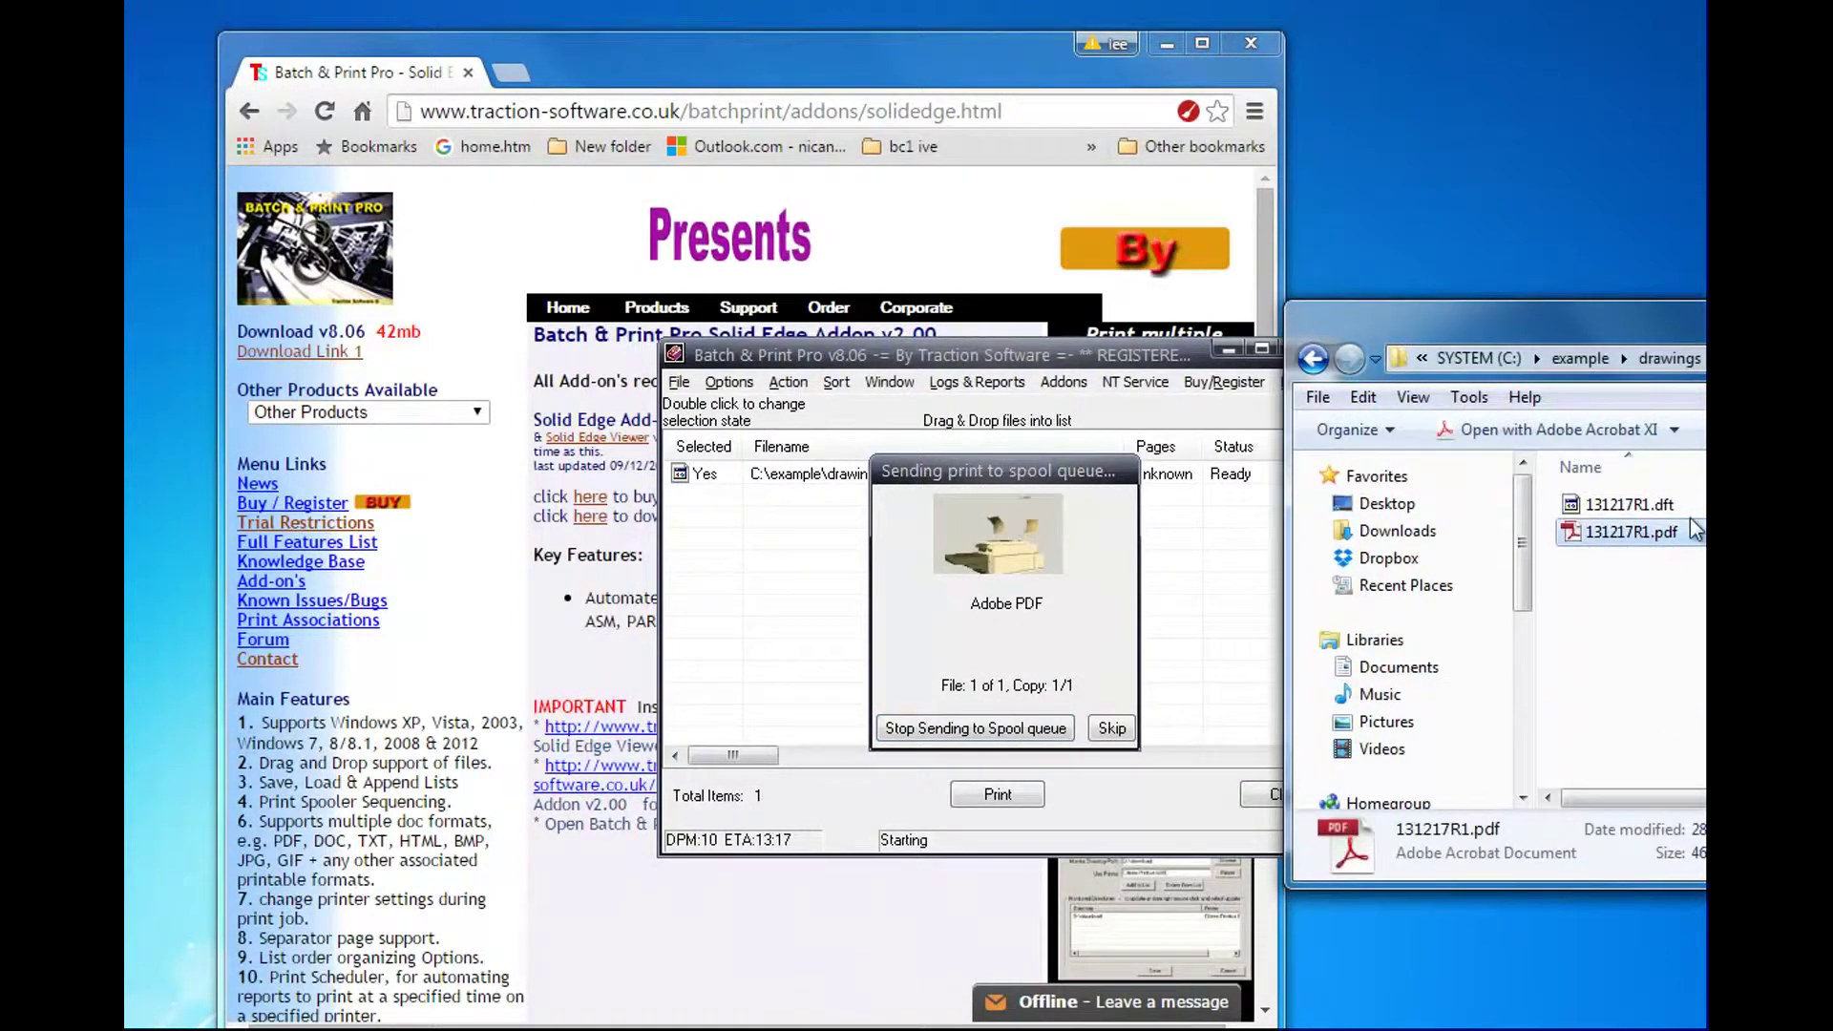
Copy 131217R1.dft in the drawings folder.
right_click(1657, 504)
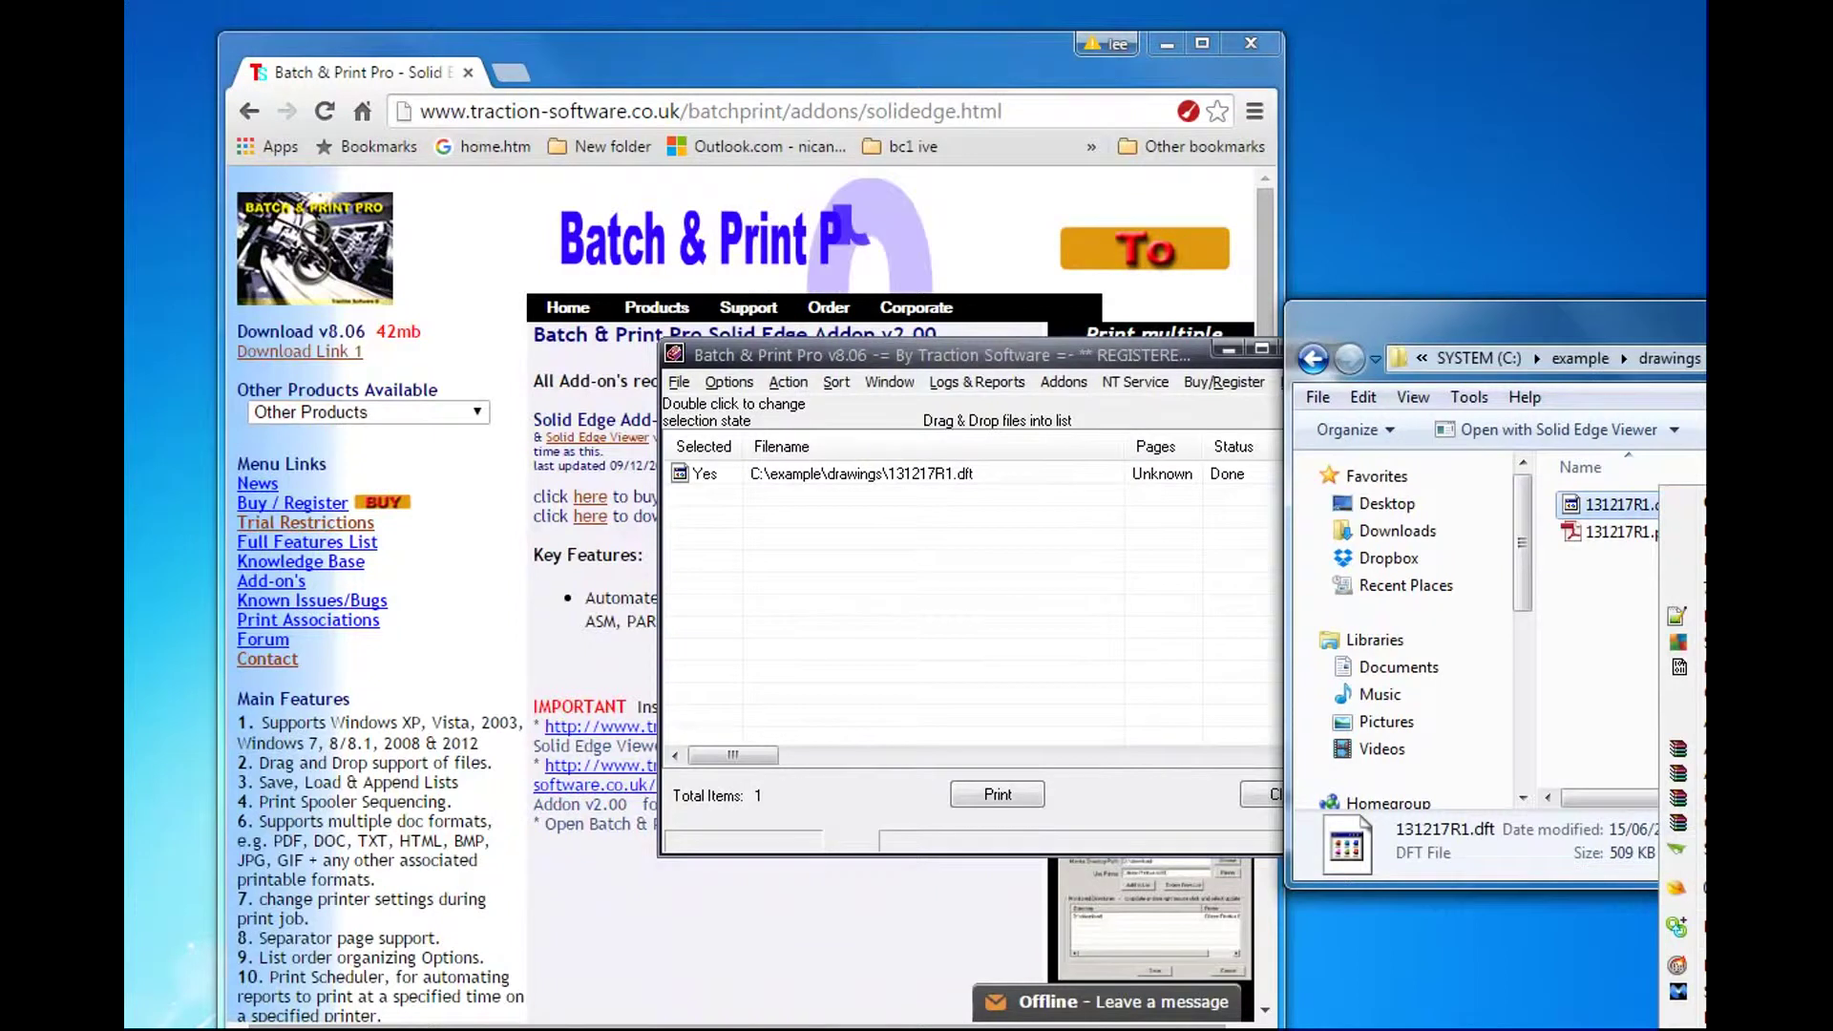
key("c")
right_click(1640, 644)
Paste the copy as '131217R1 - Copy.dft' and print it to PDF from Batch & Print Pro.
key("p")
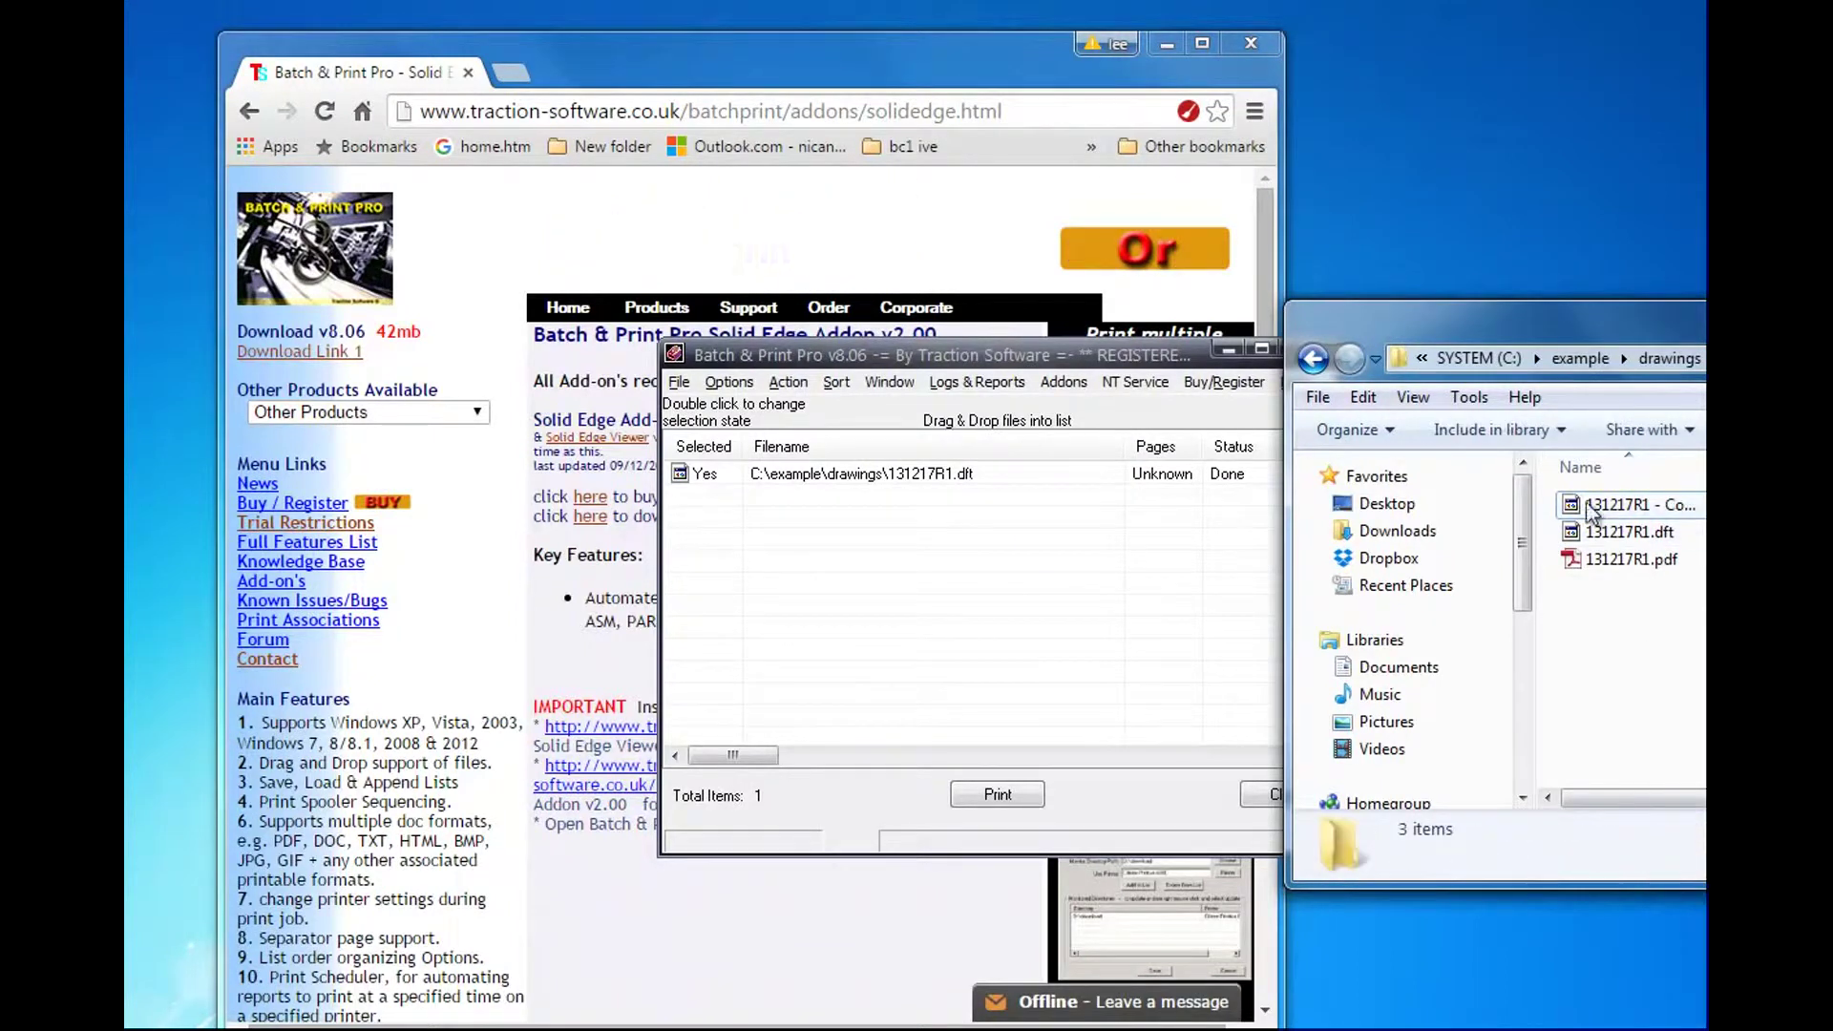
left_click_drag(1650, 508, 936, 483)
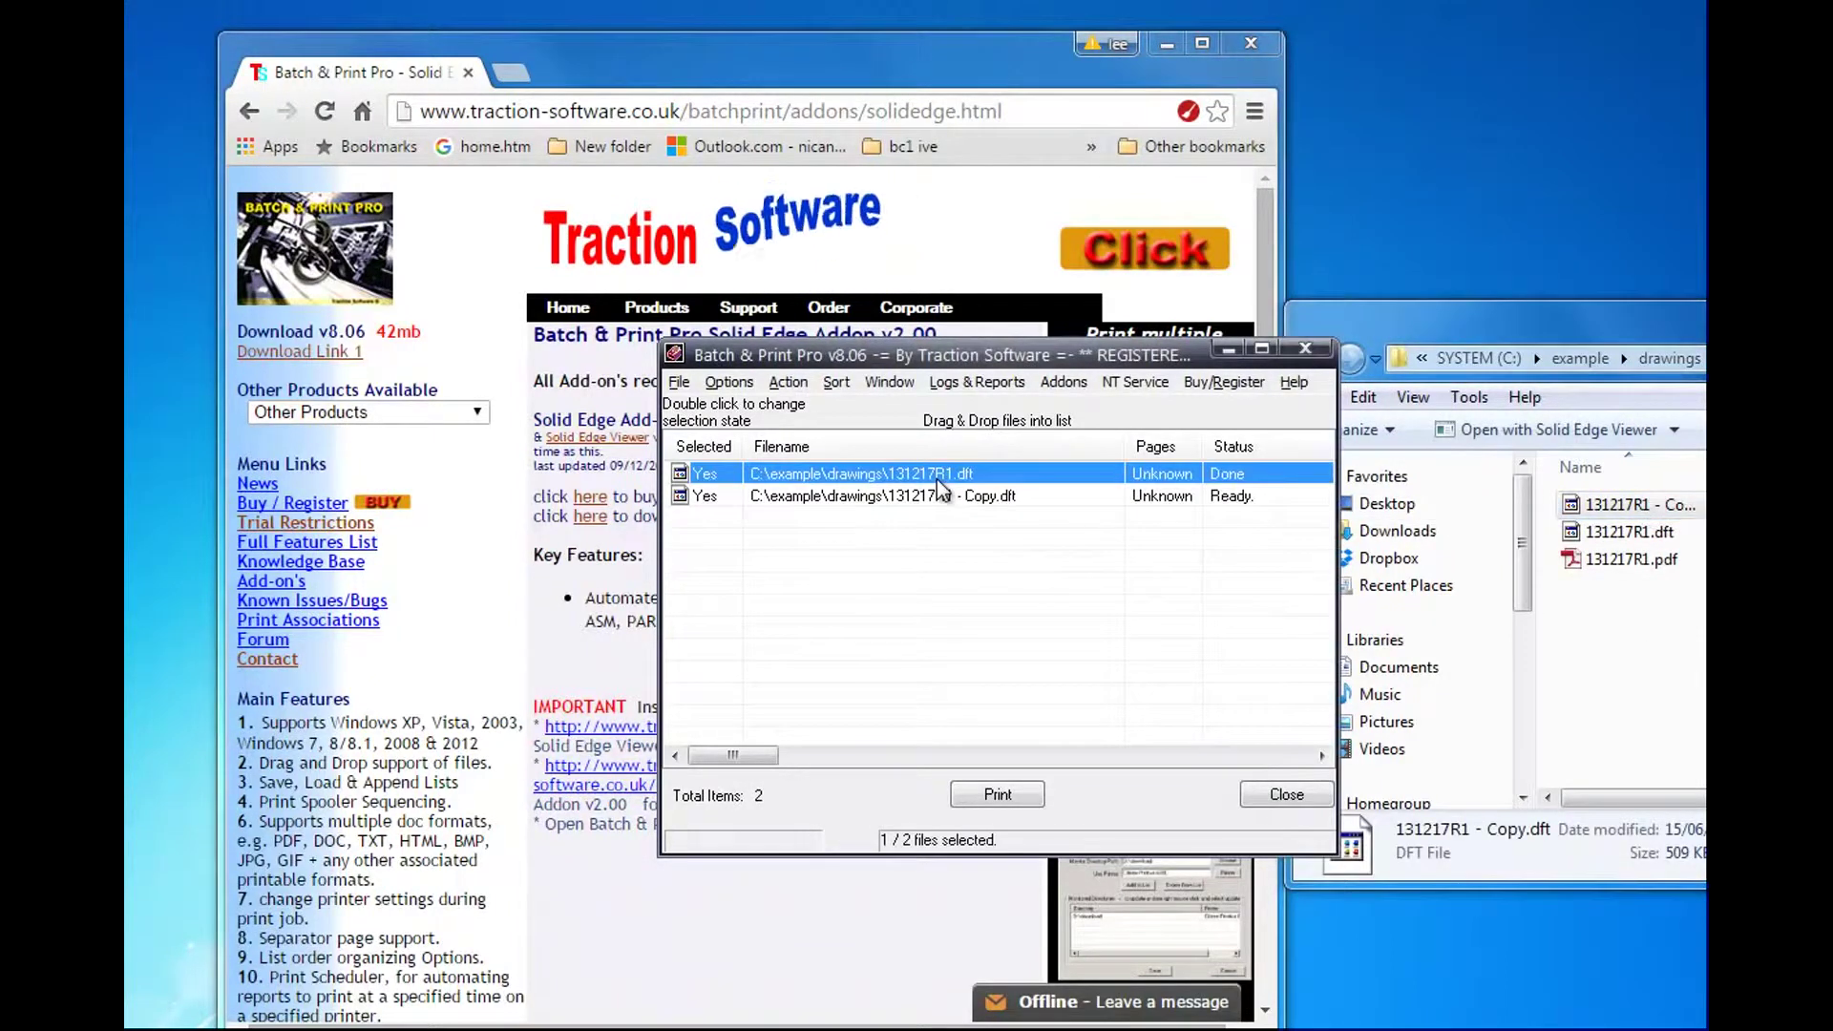
left_click(1011, 795)
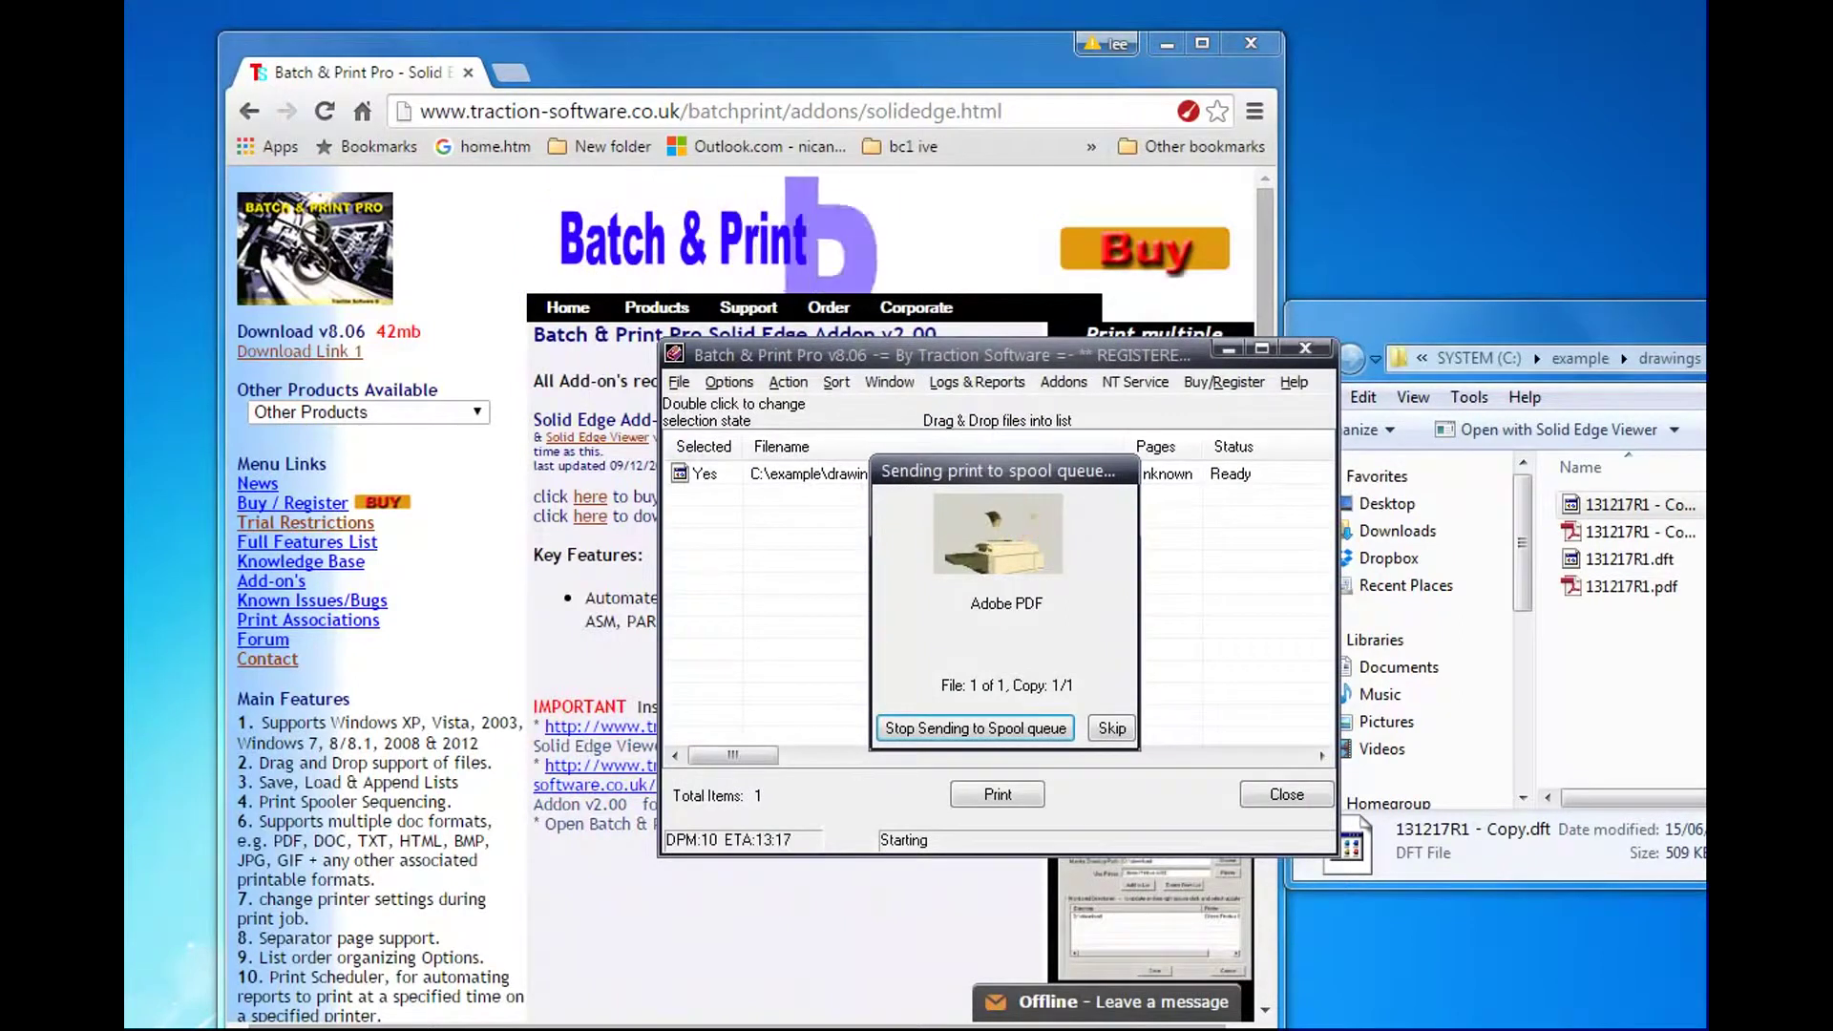
left_click(1639, 623)
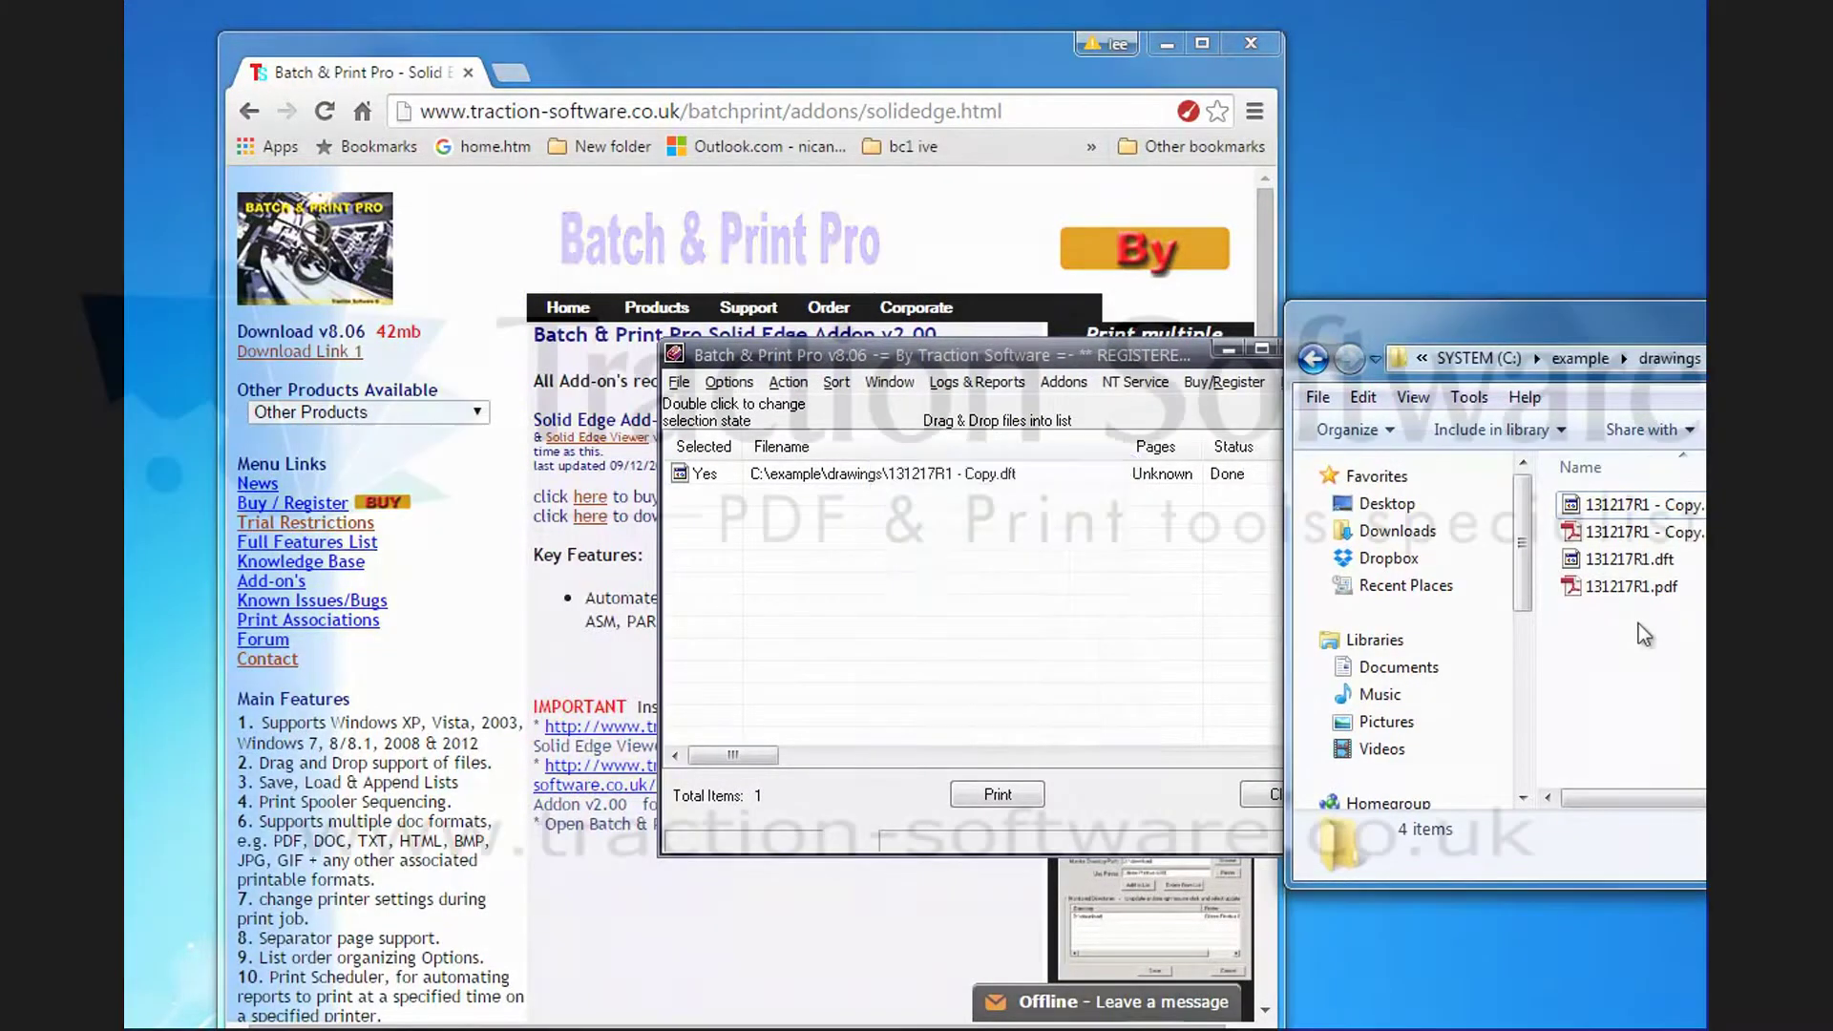